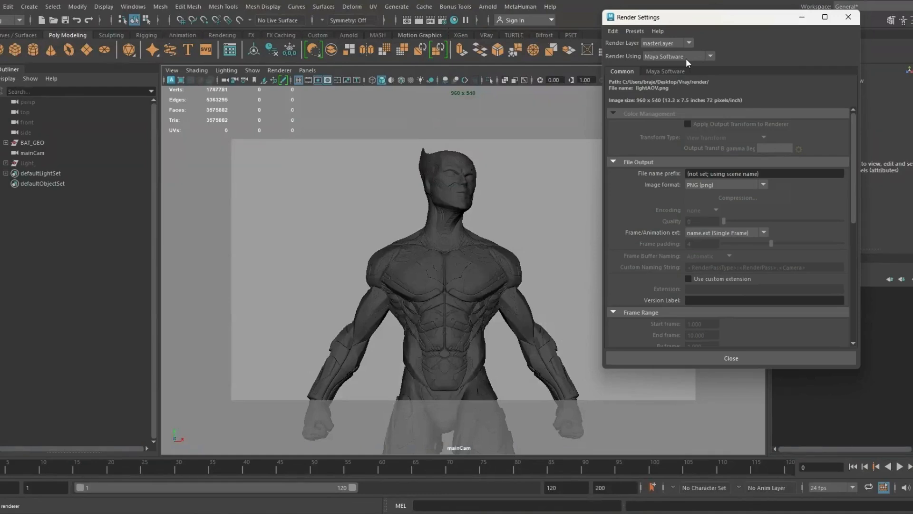
- Reopen the render settings, set the renderer to Arnold Renderer and show its AOV options
{"action": "left_click", "coordinate": [848, 17]}
{"action": "left_click", "coordinate": [443, 20]}
{"action": "left_click", "coordinate": [538, 139]}
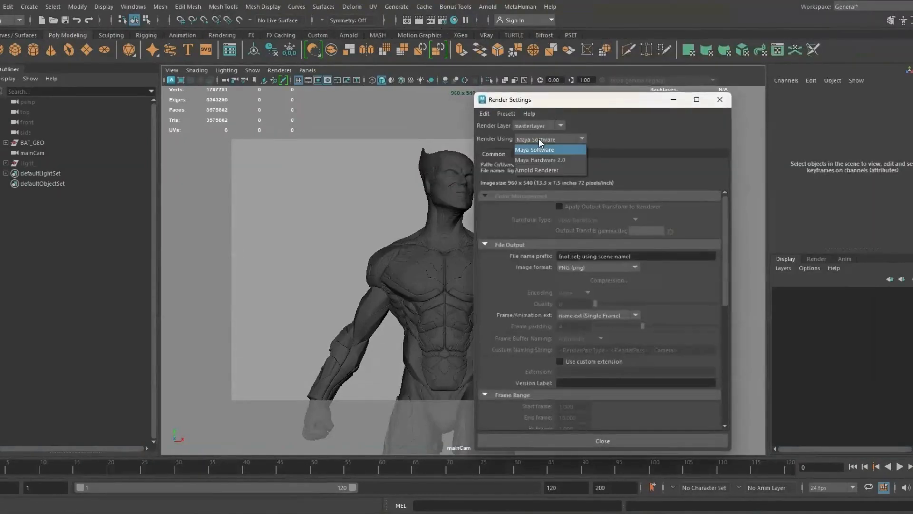
{"action": "left_click", "coordinate": [540, 170]}
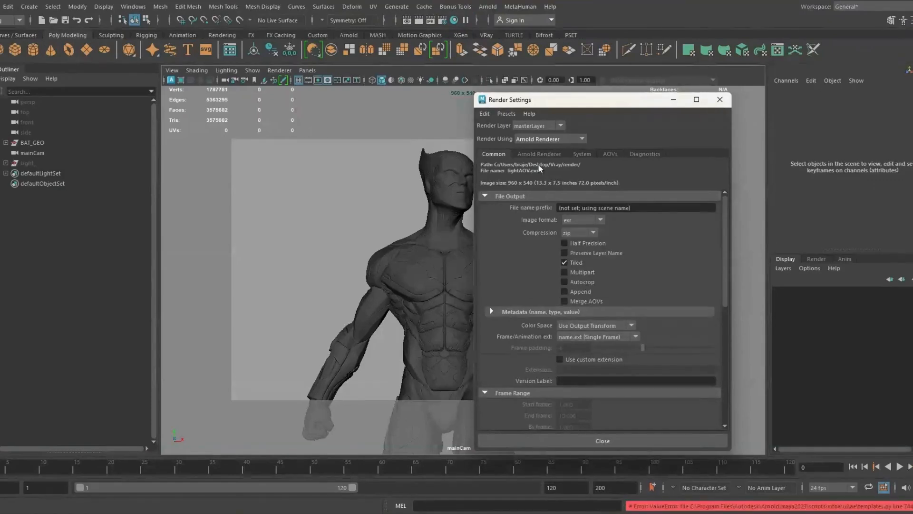
{"action": "left_click", "coordinate": [610, 154]}
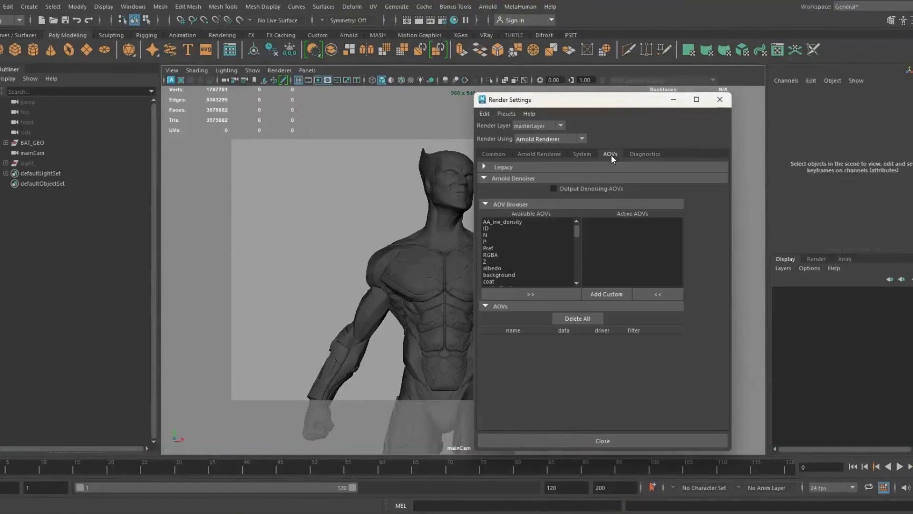
{"action": "left_click_drag", "start_coordinate": [638, 98], "coordinate": [647, 100]}
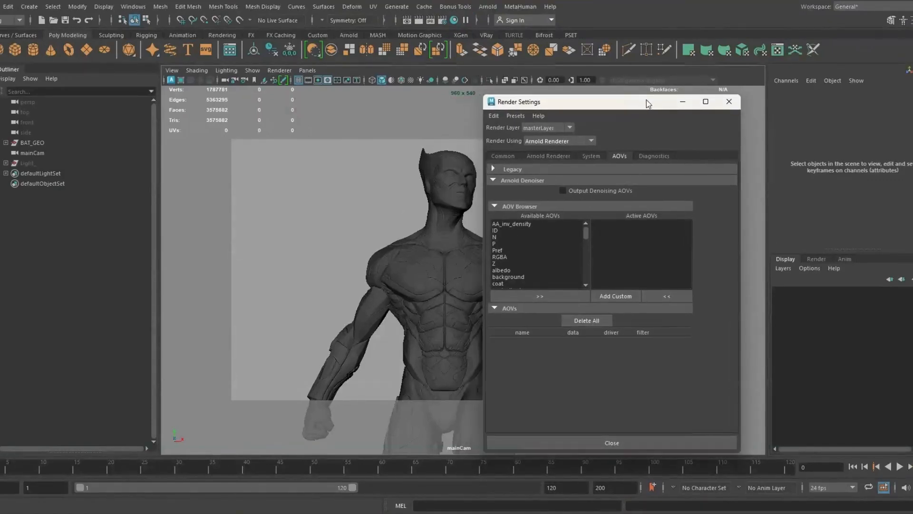
- Switch to the web browser and read the Maya Help page and search overview about ambient occlusion
{"action": "key", "text": "alt+Tab"}
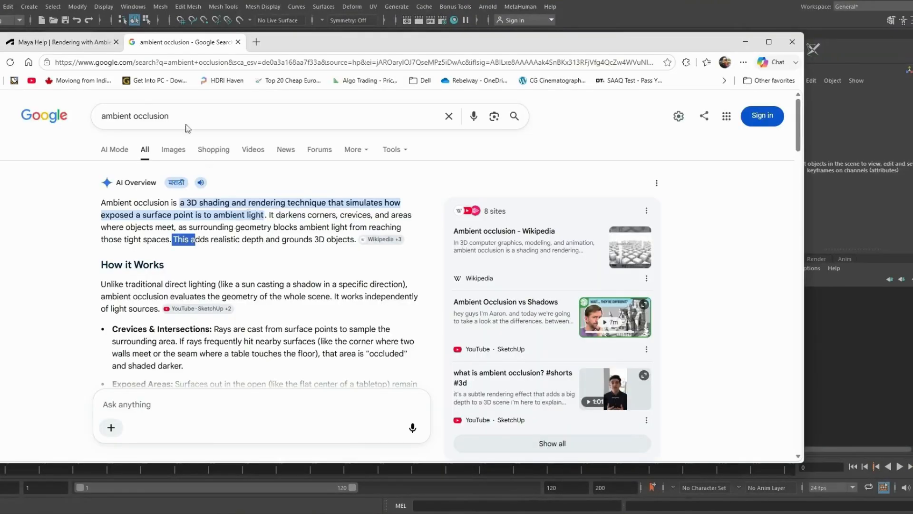
{"action": "left_click", "coordinate": [61, 41]}
{"action": "left_click_drag", "start_coordinate": [292, 165], "coordinate": [390, 164]}
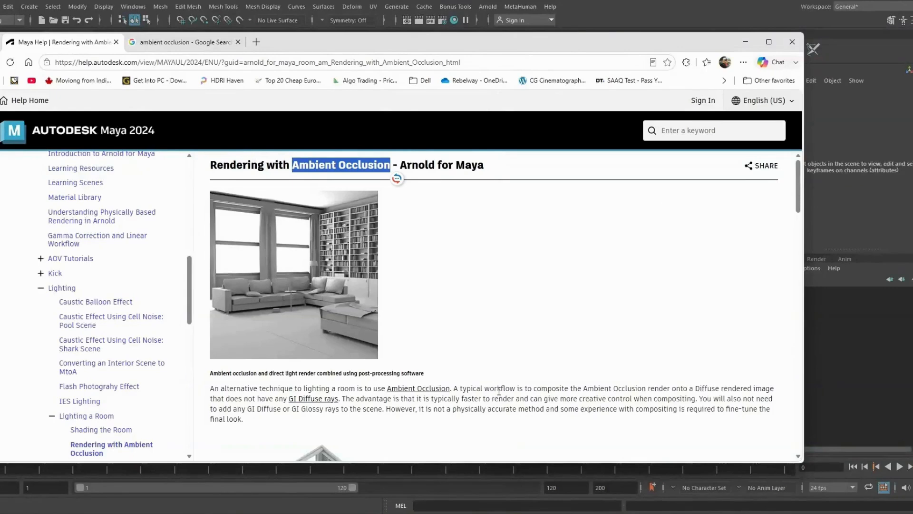
{"action": "scroll", "coordinate": [499, 390], "scroll_direction": "down", "scroll_amount": 3}
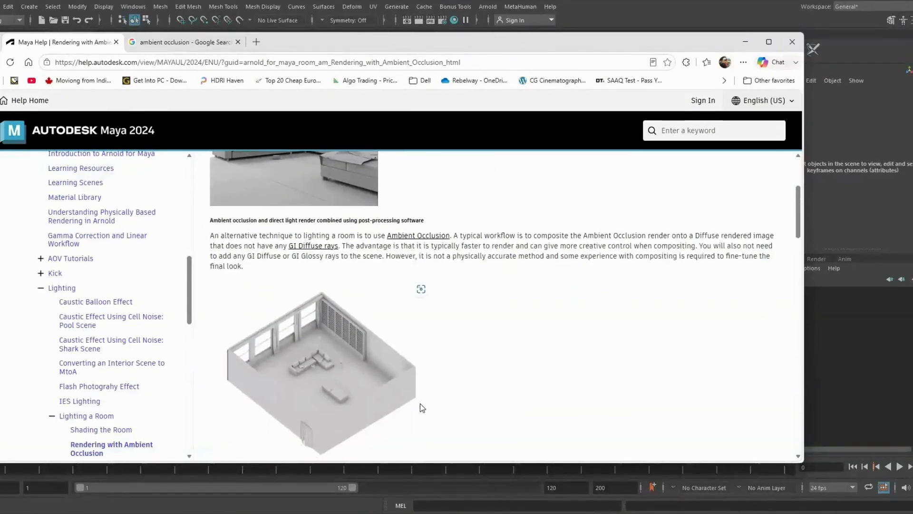
{"action": "left_click", "coordinate": [171, 42]}
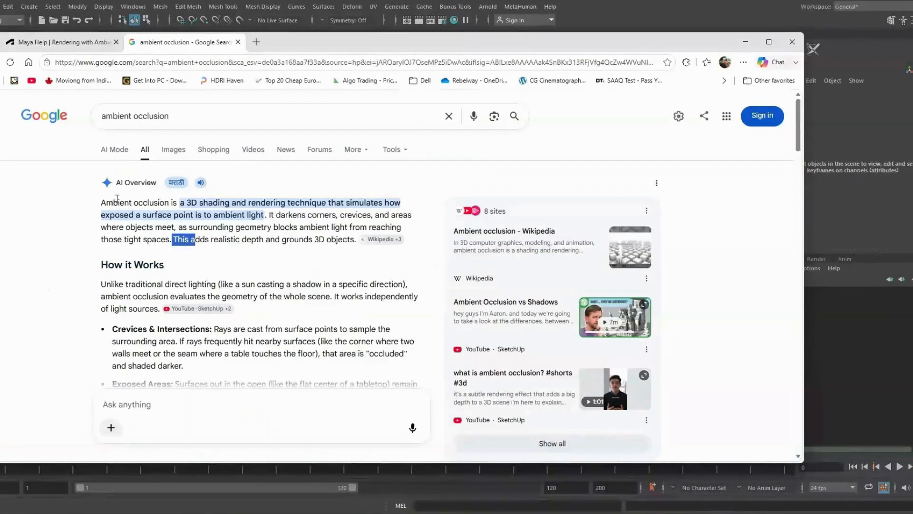
{"action": "left_click_drag", "start_coordinate": [269, 214], "coordinate": [335, 215]}
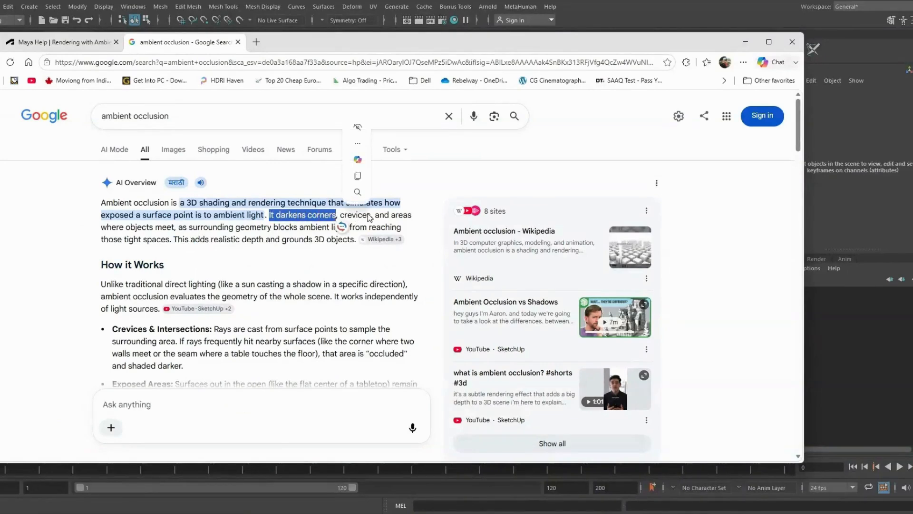
{"action": "mouse_move", "coordinate": [131, 227]}
{"action": "left_mouse_down"}
{"action": "mouse_move", "coordinate": [186, 227]}
{"action": "mouse_move", "coordinate": [212, 204]}
{"action": "mouse_move", "coordinate": [188, 214]}
{"action": "left_mouse_up"}
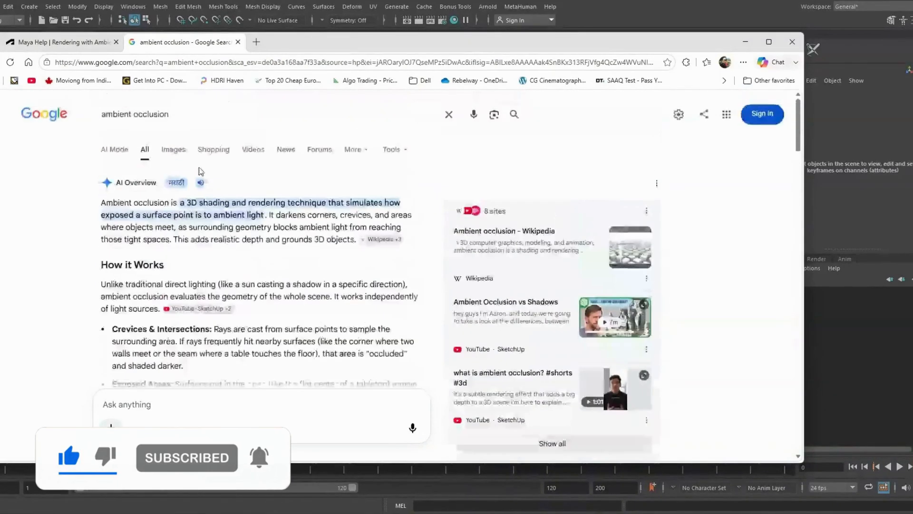
- Browse the image results for ambient occlusion and examine the library interior and the raytraced corridor examples
{"action": "left_click", "coordinate": [173, 149]}
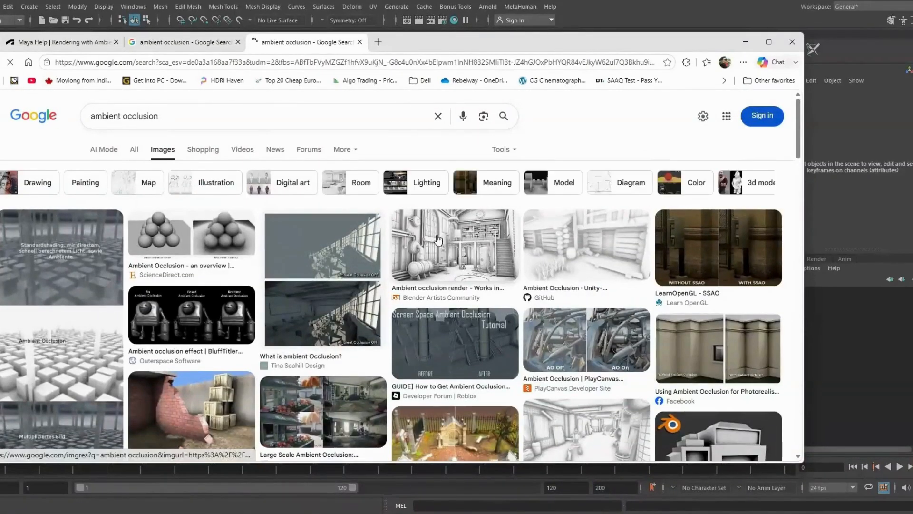
{"action": "left_click", "coordinate": [438, 240]}
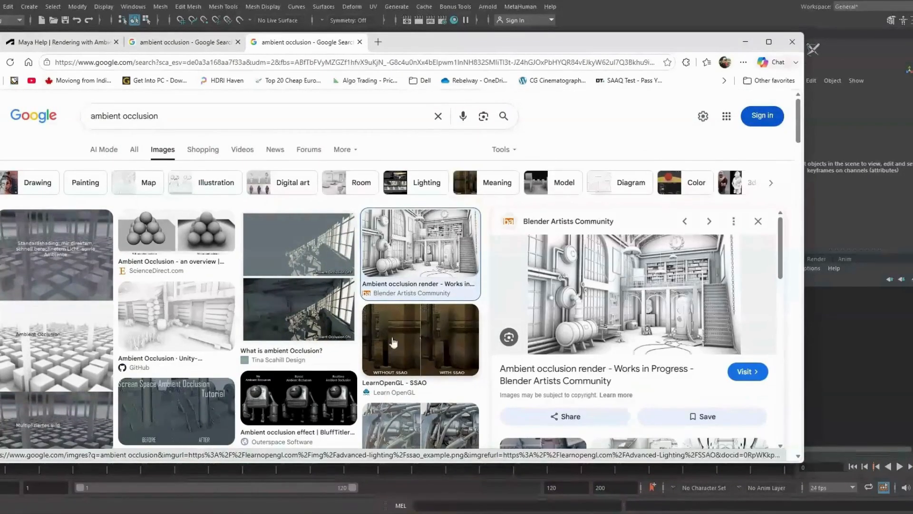
{"action": "scroll", "coordinate": [362, 339], "scroll_direction": "down", "scroll_amount": 3}
{"action": "scroll", "coordinate": [361, 335], "scroll_direction": "down", "scroll_amount": 2}
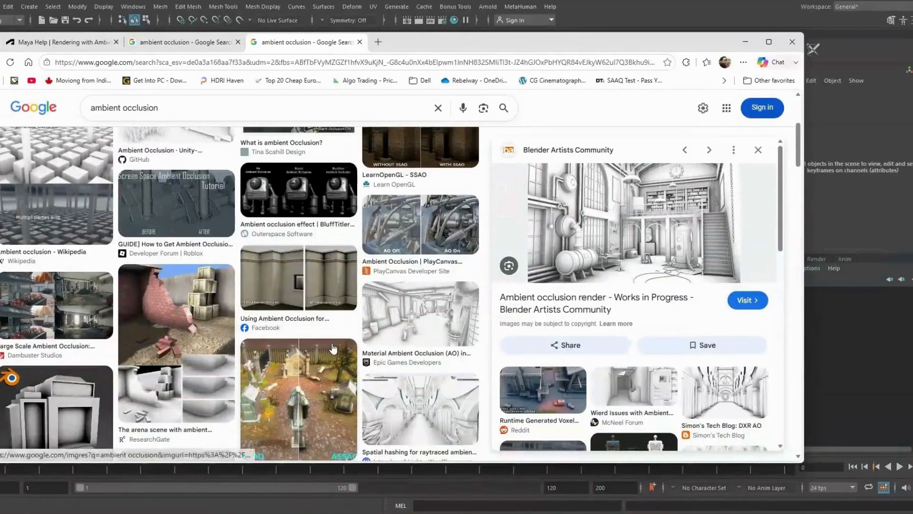
{"action": "left_click", "coordinate": [397, 402]}
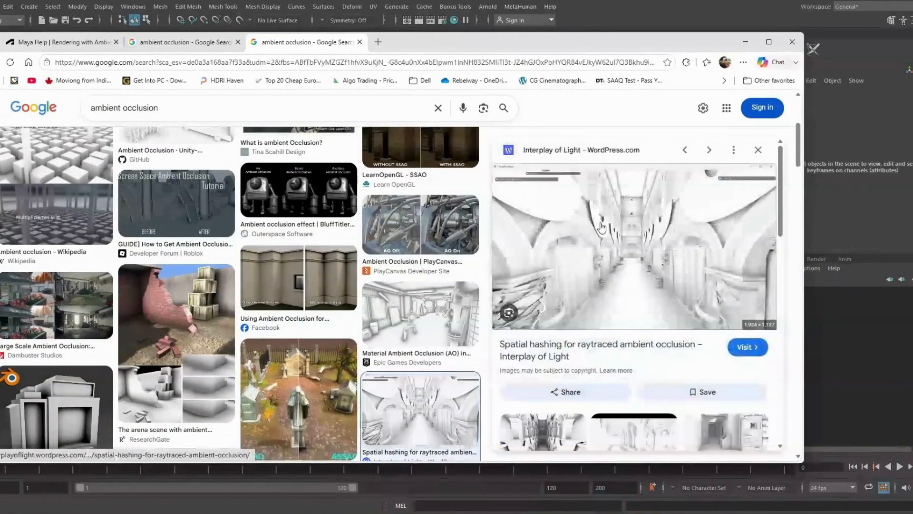
- Switch back to Maya and add a custom AOV named AO in the render settings
{"action": "left_click", "coordinate": [660, 2]}
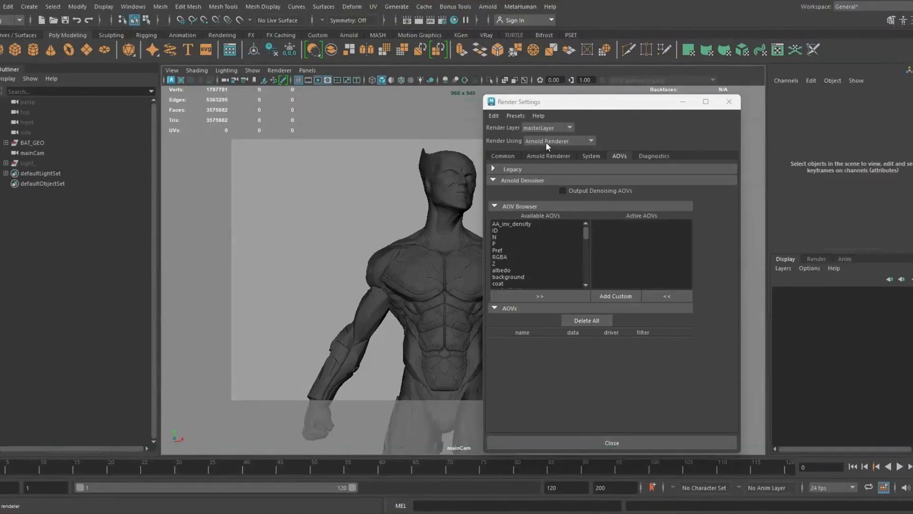
{"action": "scroll", "coordinate": [509, 254], "scroll_direction": "down", "scroll_amount": 4}
{"action": "scroll", "coordinate": [509, 255], "scroll_direction": "down", "scroll_amount": 7}
{"action": "scroll", "coordinate": [537, 264], "scroll_direction": "up", "scroll_amount": 11}
{"action": "left_click", "coordinate": [617, 296]}
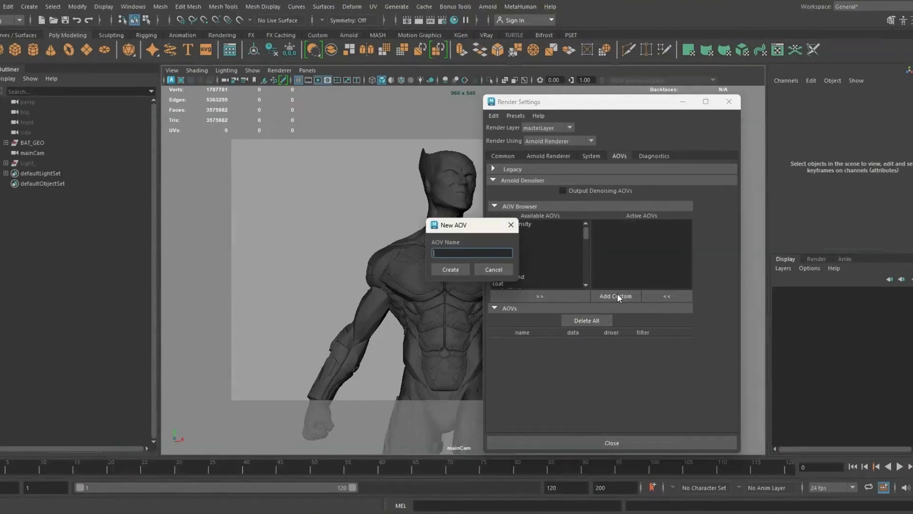
{"action": "type", "text": "AO"}
{"action": "left_click", "coordinate": [451, 269]}
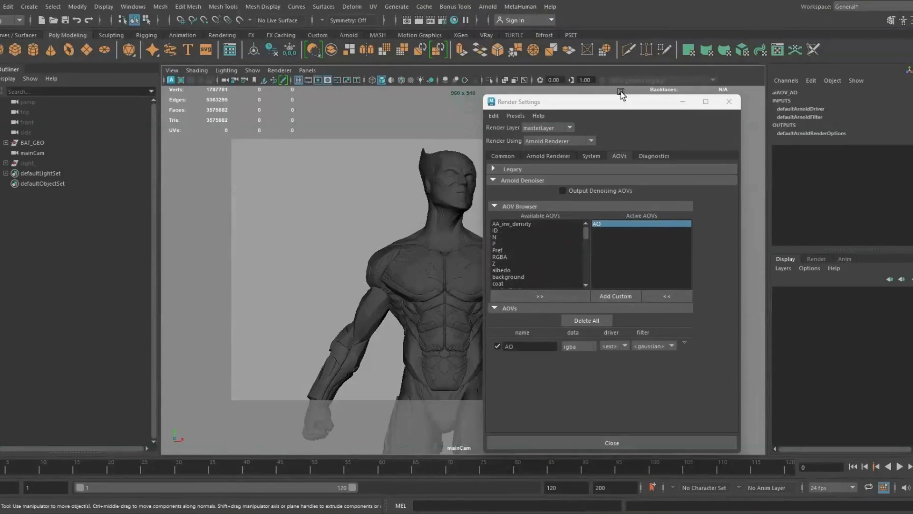
- Open the Arnold RenderView to render the character and display the AO pass instead of Beauty
{"action": "left_click_drag", "start_coordinate": [607, 105], "coordinate": [598, 127]}
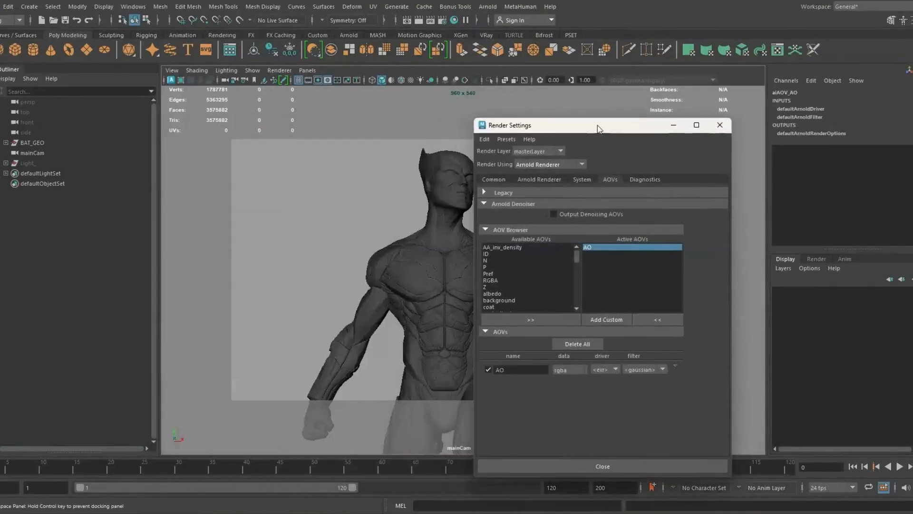
{"action": "left_click", "coordinate": [489, 7]}
{"action": "left_click", "coordinate": [494, 28]}
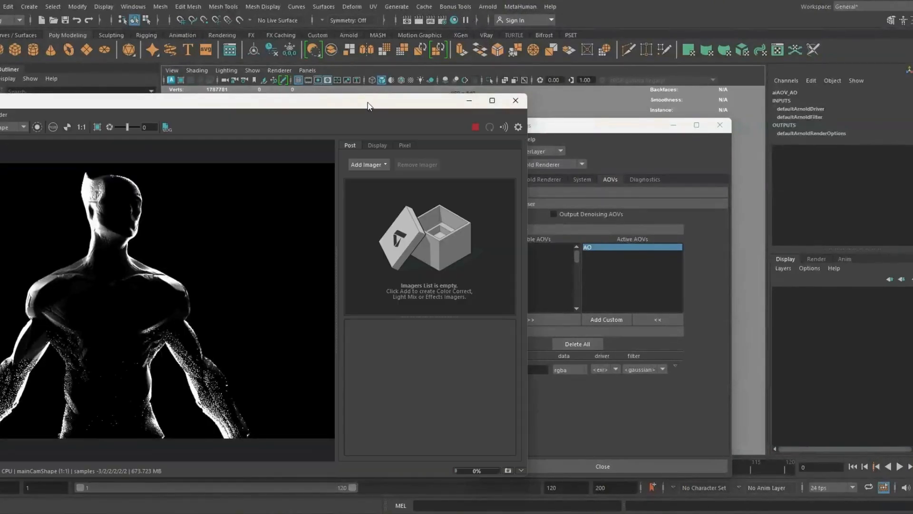
{"action": "left_click_drag", "start_coordinate": [367, 105], "coordinate": [503, 96]}
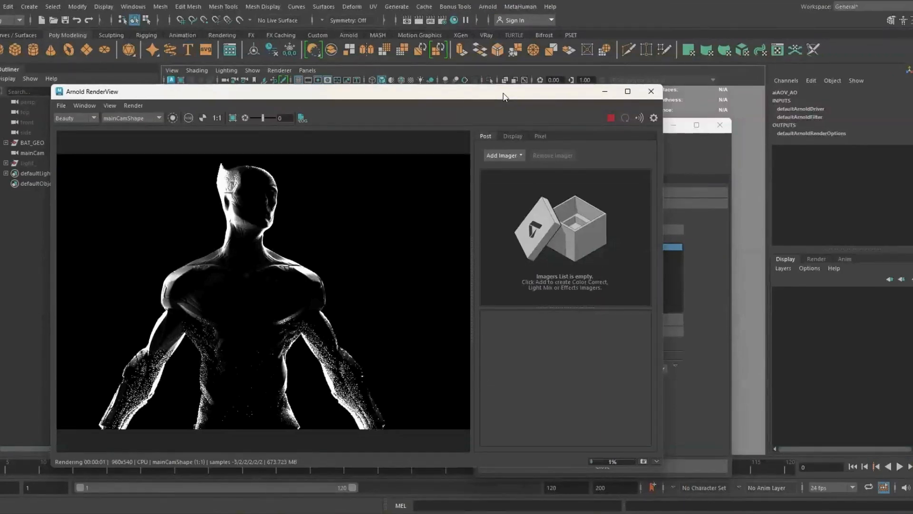
{"action": "left_click", "coordinate": [130, 137]}
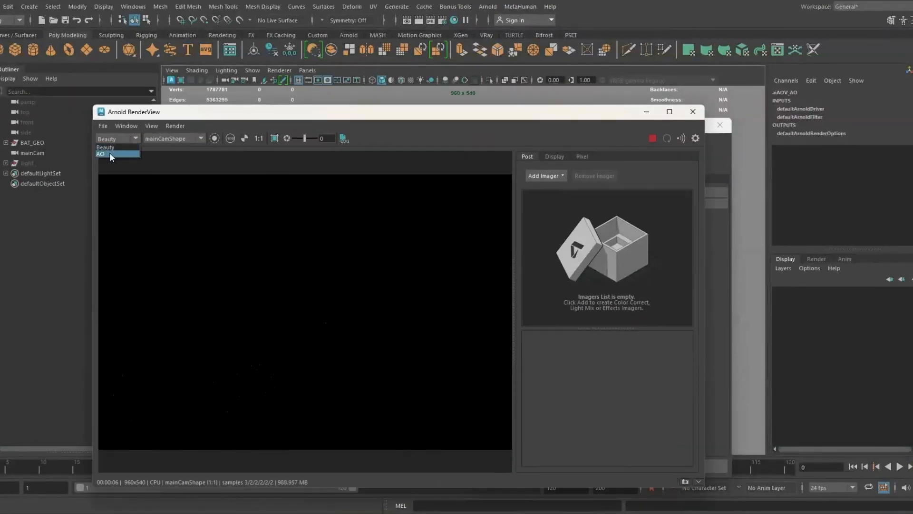
{"action": "left_click", "coordinate": [109, 153]}
- Select the AO AOV's node from the render settings and show its attributes in the Attribute Editor
{"action": "left_click_drag", "start_coordinate": [455, 120], "coordinate": [308, 175]}
{"action": "left_click", "coordinate": [505, 192]}
{"action": "left_click", "coordinate": [598, 247]}
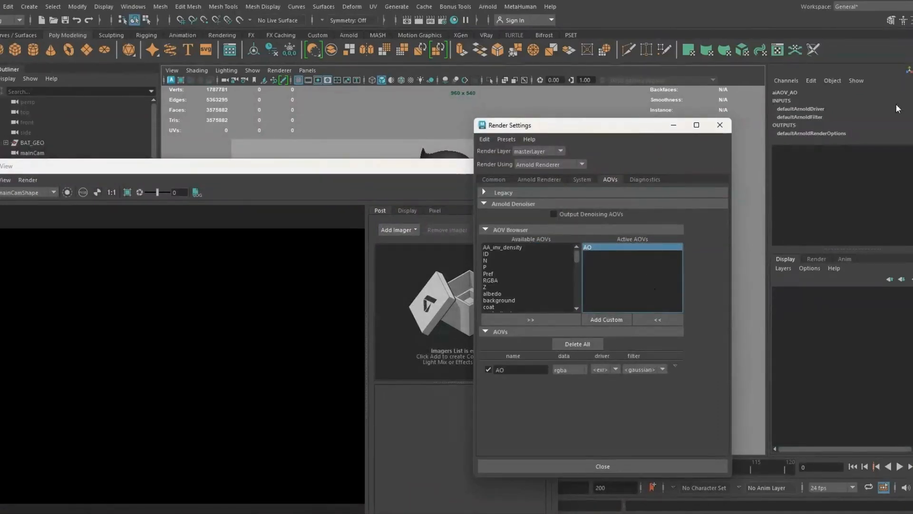
{"action": "left_click", "coordinate": [675, 366]}
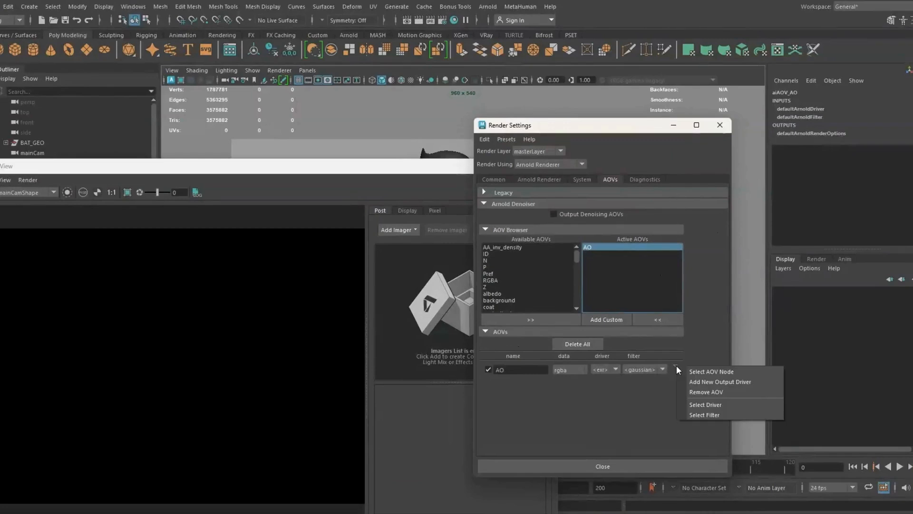
{"action": "left_click", "coordinate": [701, 371]}
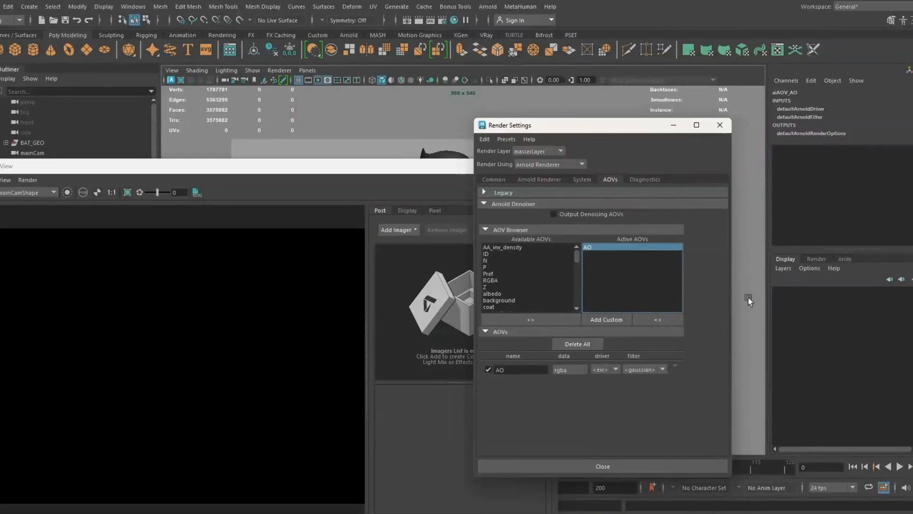
{"action": "left_click_drag", "start_coordinate": [272, 172], "coordinate": [314, 317]}
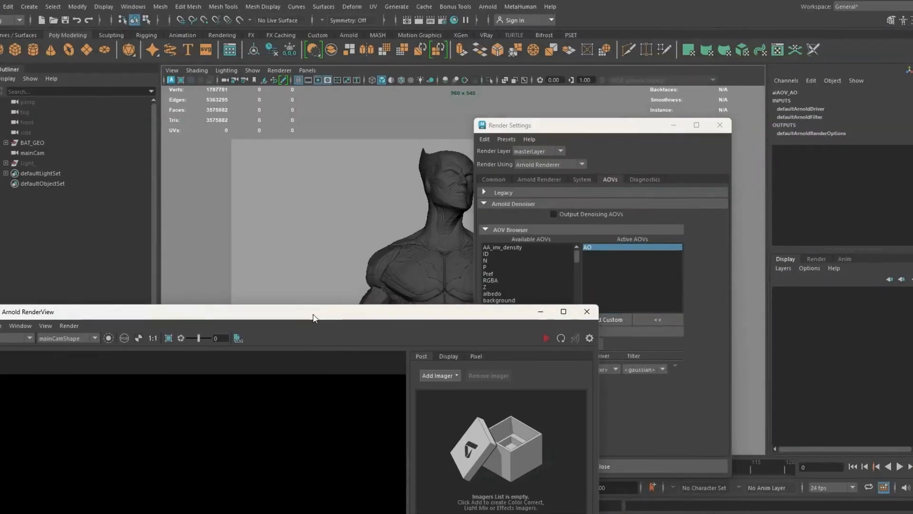
{"action": "left_click", "coordinate": [381, 244]}
{"action": "key", "text": "ctrl+a"}
{"action": "left_click_drag", "start_coordinate": [511, 55], "coordinate": [281, 99]}
{"action": "right_click", "coordinate": [674, 366]}
{"action": "left_click", "coordinate": [689, 372]}
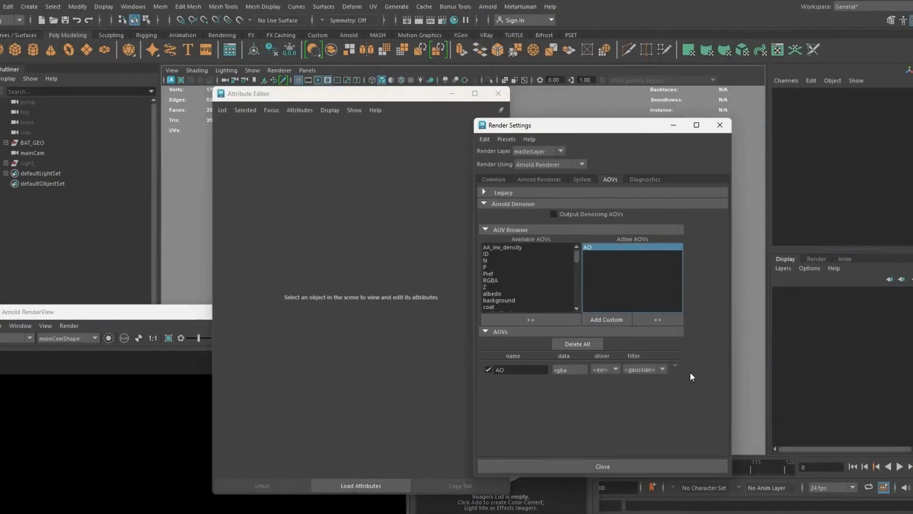
{"action": "left_click_drag", "start_coordinate": [595, 127], "coordinate": [610, 129]}
{"action": "left_click_drag", "start_coordinate": [389, 97], "coordinate": [372, 99]}
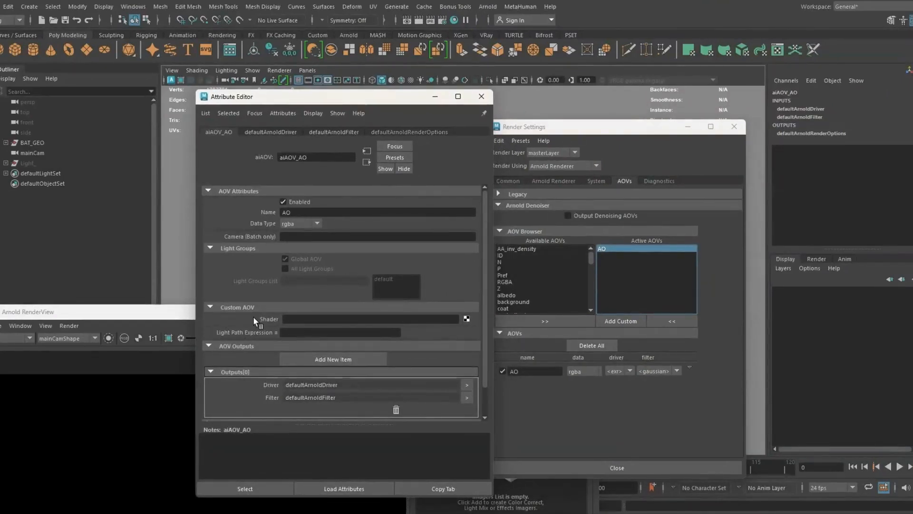
- Assign a new aiAmbientOcclusion shader to the AO AOV's custom shader and bring the RenderView forward to restart the live render
{"action": "left_click", "coordinate": [467, 318]}
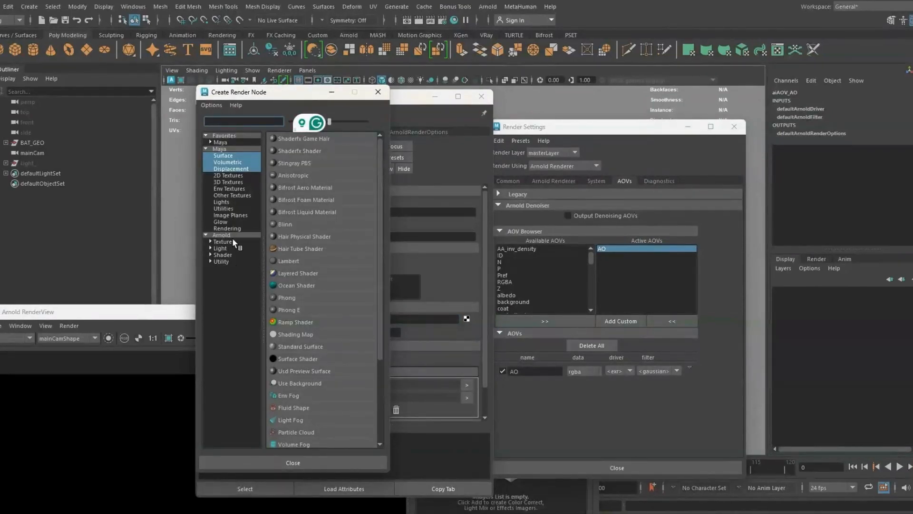
{"action": "left_click", "coordinate": [230, 255]}
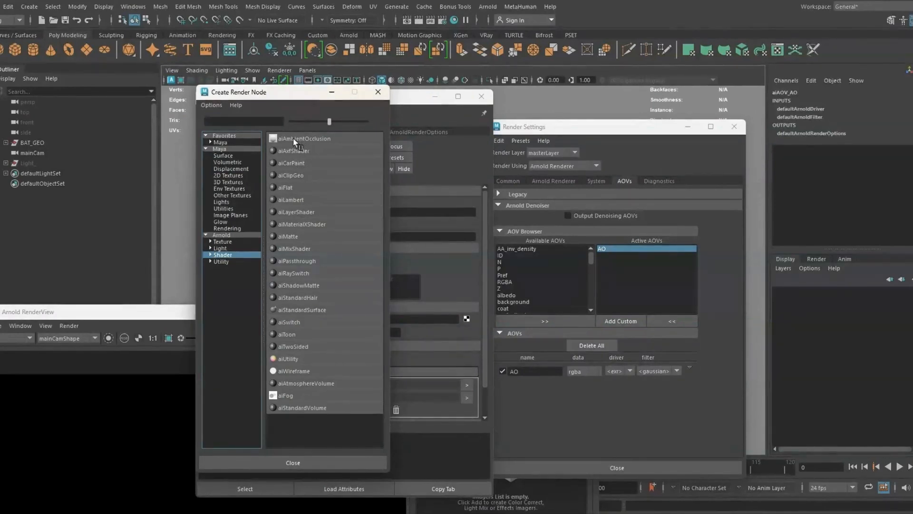
{"action": "left_click", "coordinate": [312, 140]}
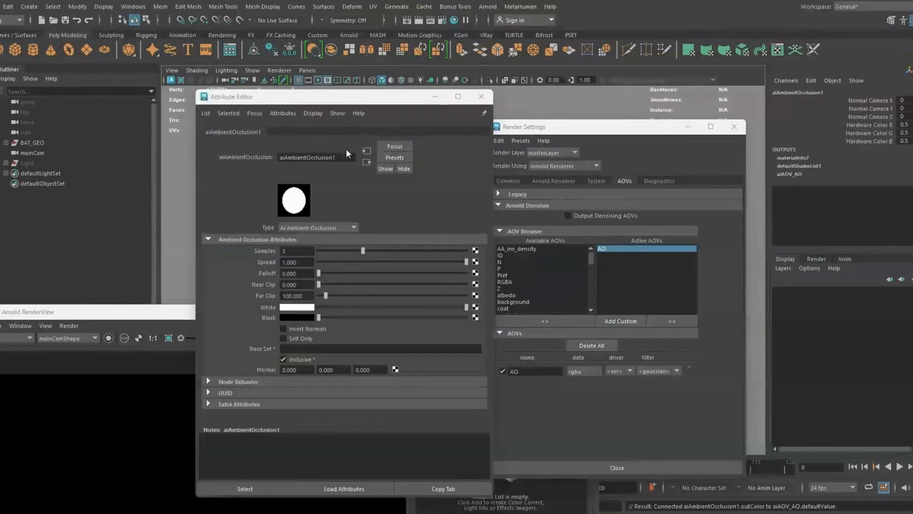
{"action": "left_click_drag", "start_coordinate": [378, 102], "coordinate": [687, 111]}
{"action": "left_click_drag", "start_coordinate": [326, 313], "coordinate": [314, 103]}
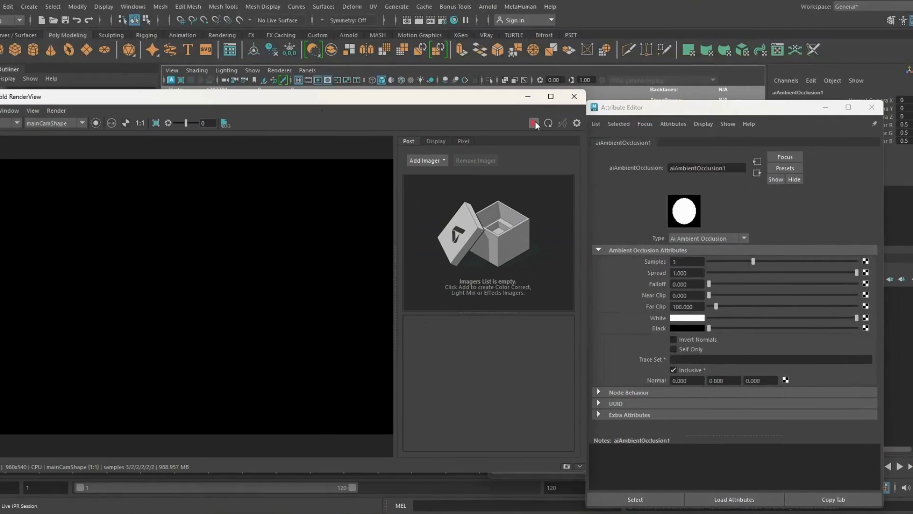
- Compare the character's rendered AO pass with the web reference images, examining the chest detail up close
{"action": "key", "text": "alt+Tab"}
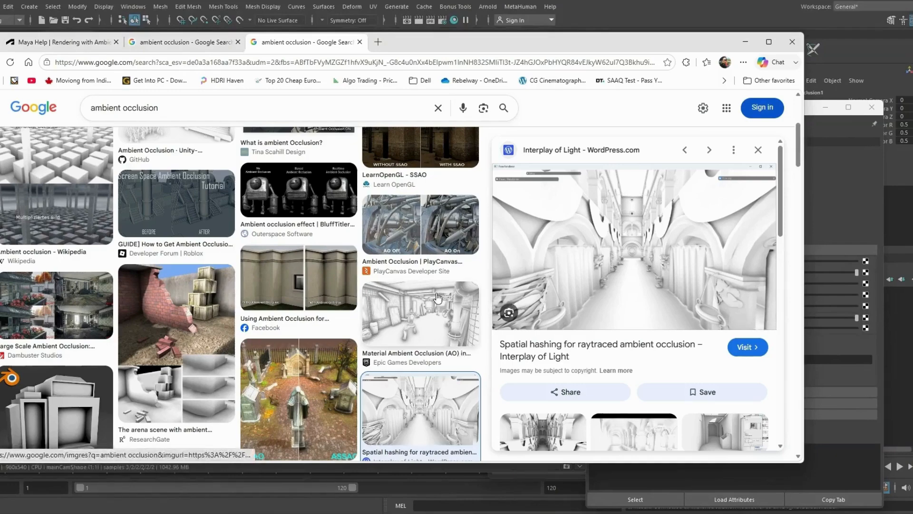
{"action": "scroll", "coordinate": [298, 286], "scroll_direction": "up", "scroll_amount": 4}
{"action": "left_click", "coordinate": [388, 251]}
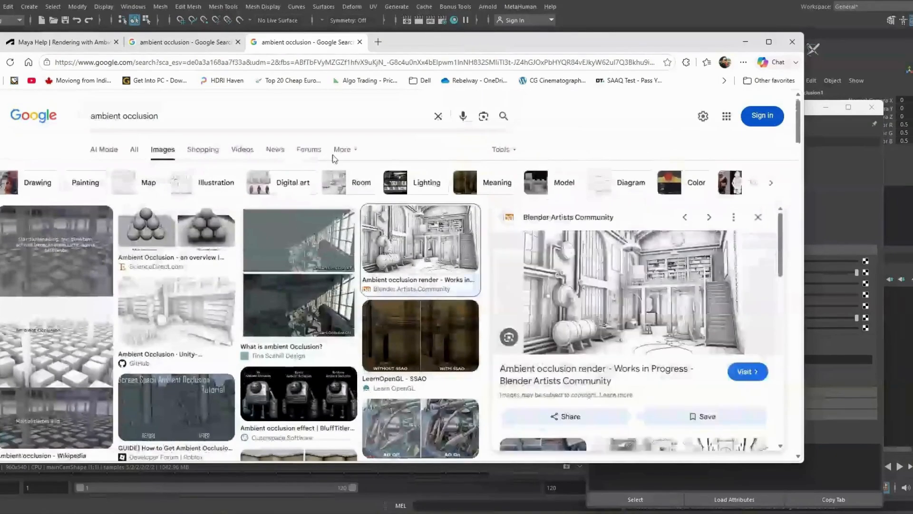
{"action": "left_click", "coordinate": [188, 42]}
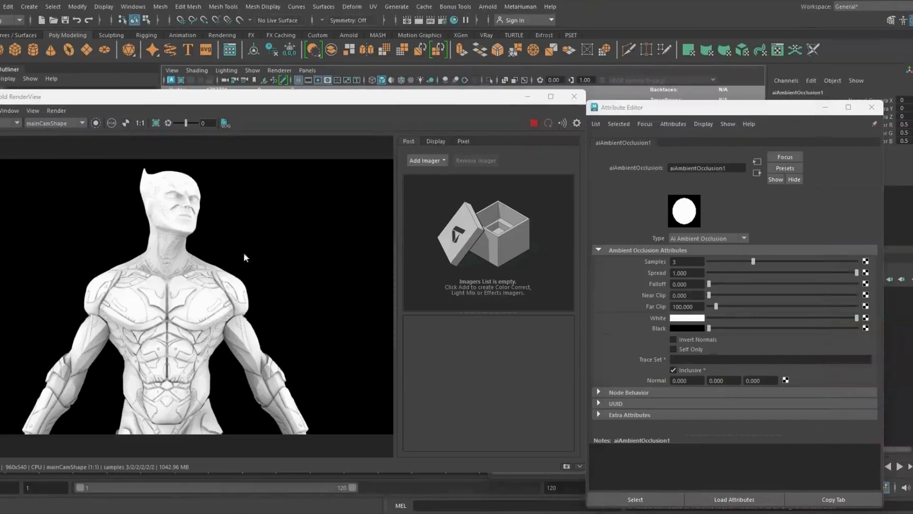
{"action": "scroll", "coordinate": [166, 337], "scroll_direction": "up", "scroll_amount": 3}
{"action": "scroll", "coordinate": [166, 338], "scroll_direction": "up", "scroll_amount": 2}
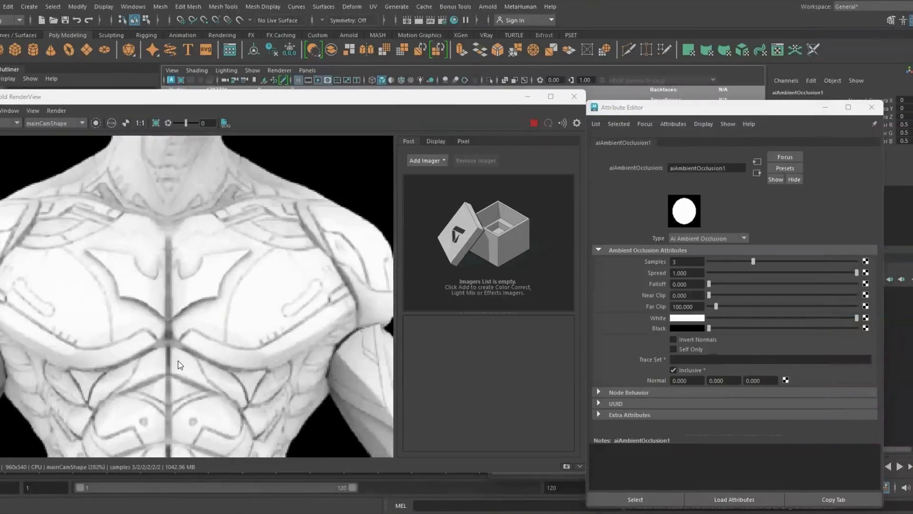
- Set the render image size to the HD_1080 preset in the common render settings and close them
{"action": "scroll", "coordinate": [180, 363], "scroll_direction": "down", "scroll_amount": 2}
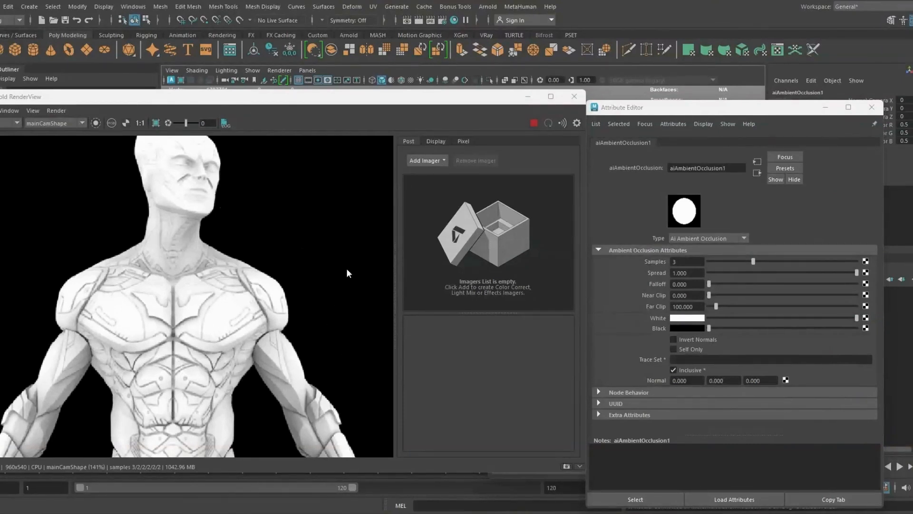
{"action": "left_click", "coordinate": [443, 20]}
{"action": "left_click", "coordinate": [512, 181]}
{"action": "scroll", "coordinate": [532, 321], "scroll_direction": "down", "scroll_amount": 10}
{"action": "left_click", "coordinate": [607, 348]}
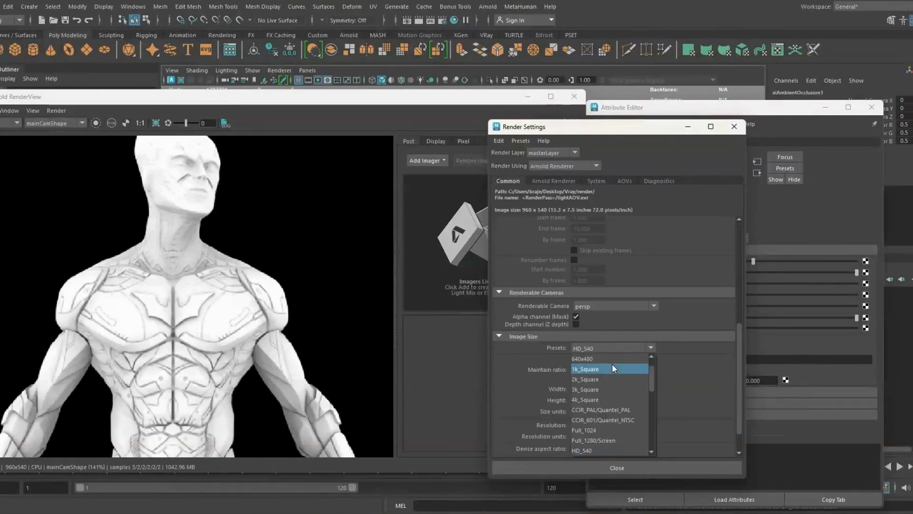
{"action": "scroll", "coordinate": [609, 444], "scroll_direction": "down", "scroll_amount": 1}
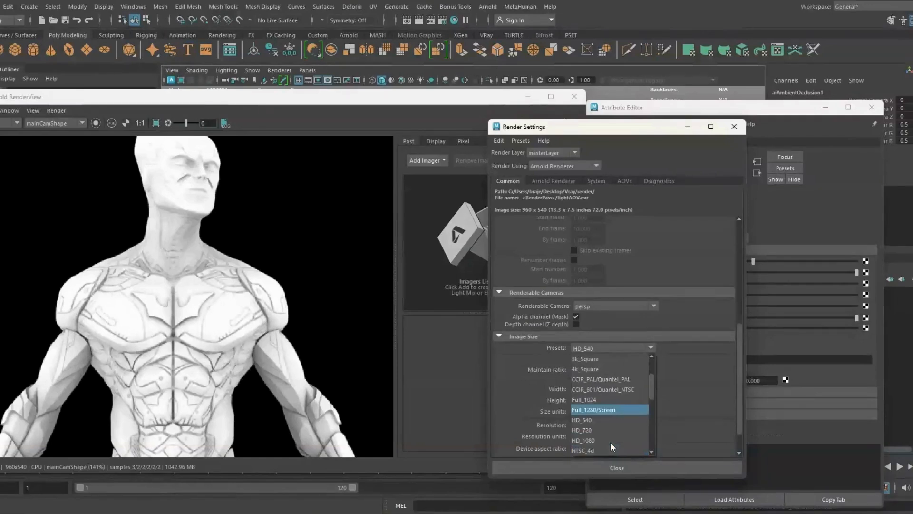
{"action": "left_click", "coordinate": [610, 440]}
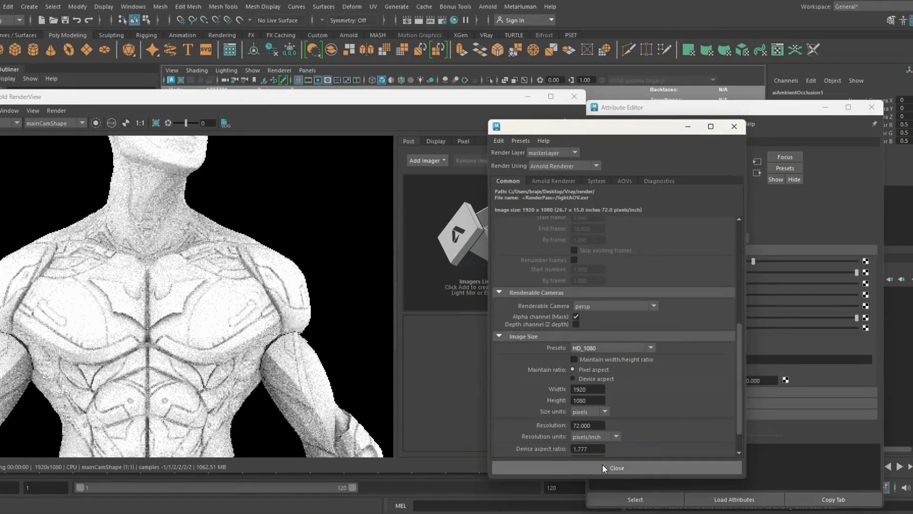
{"action": "left_click", "coordinate": [602, 468]}
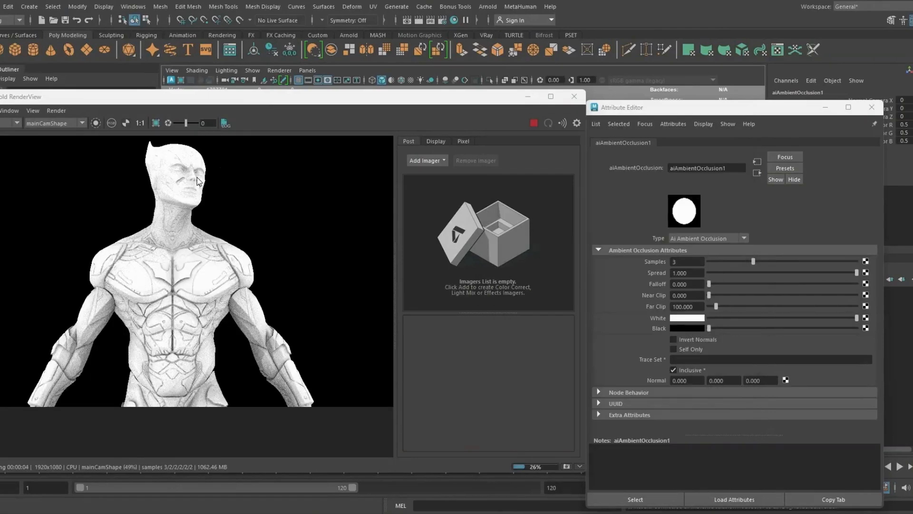
- Inspect the character's HD AO render up close and try 8 samples on the aiAmbientOcclusion shader
{"action": "scroll", "coordinate": [198, 181], "scroll_direction": "up", "scroll_amount": 1}
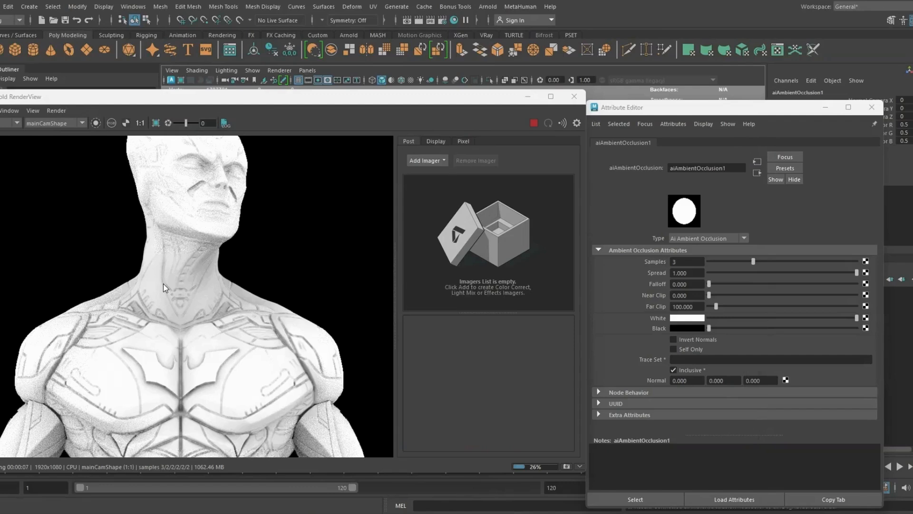
{"action": "scroll", "coordinate": [163, 284], "scroll_direction": "up", "scroll_amount": 1}
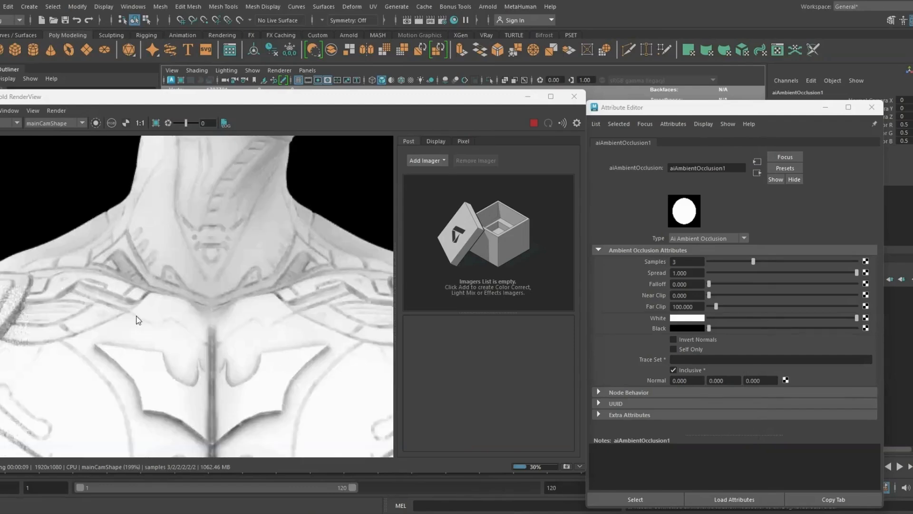
{"action": "scroll", "coordinate": [138, 320], "scroll_direction": "down", "scroll_amount": 1}
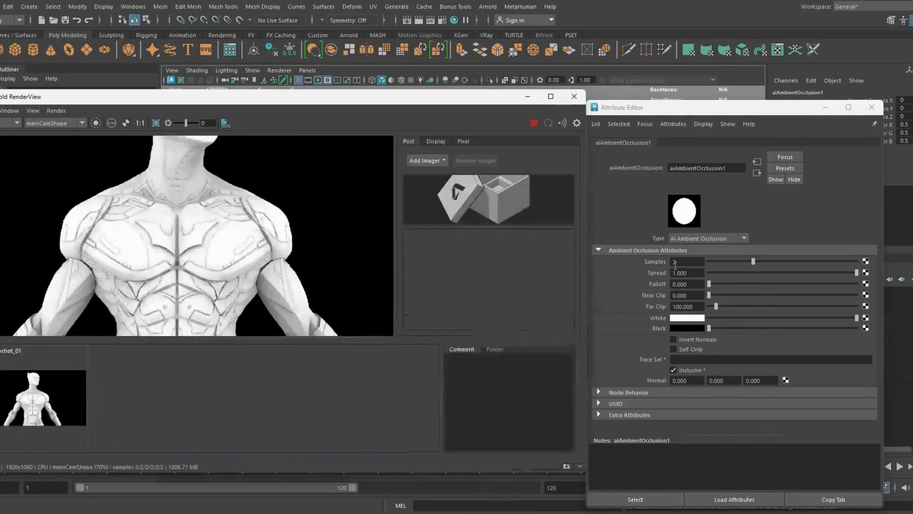
{"action": "left_click", "coordinate": [675, 263]}
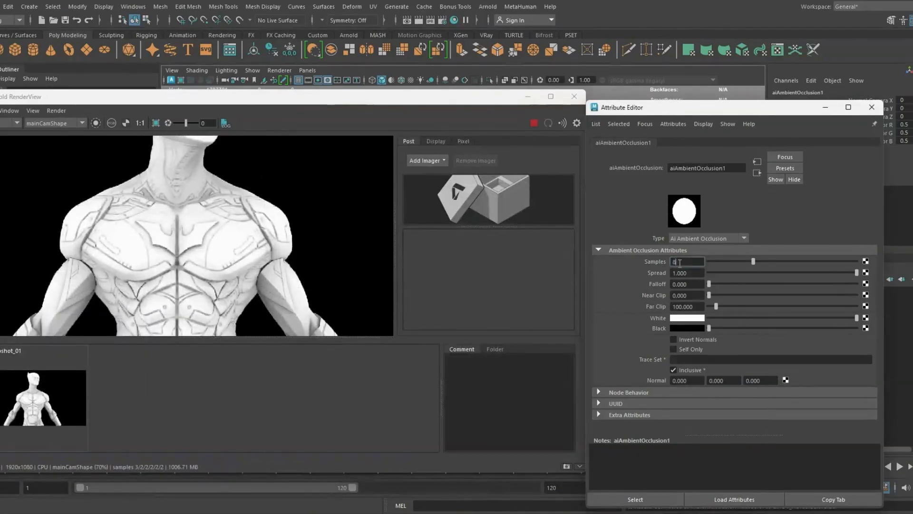
{"action": "key", "text": "Return"}
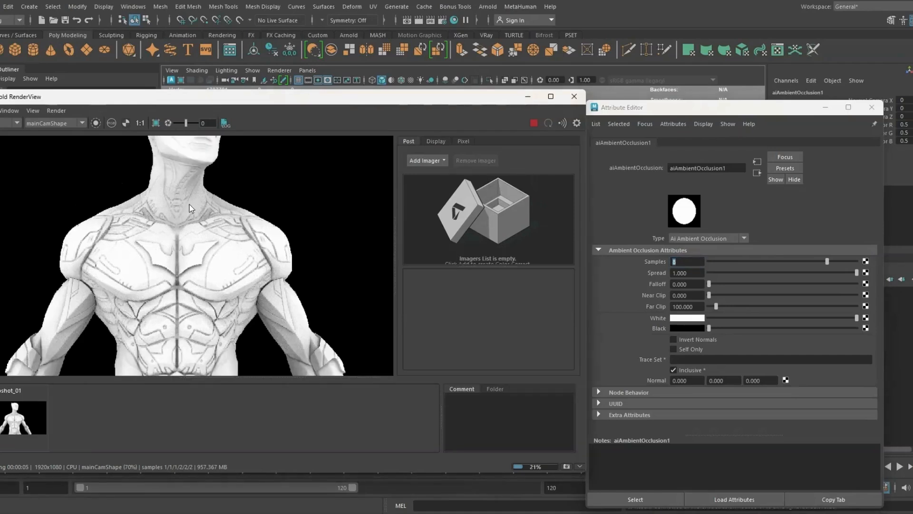
- Compare the live AO render with the stored snapshot, examining the neck and chest up close, and restart the live render
{"action": "scroll", "coordinate": [189, 204], "scroll_direction": "up", "scroll_amount": 5}
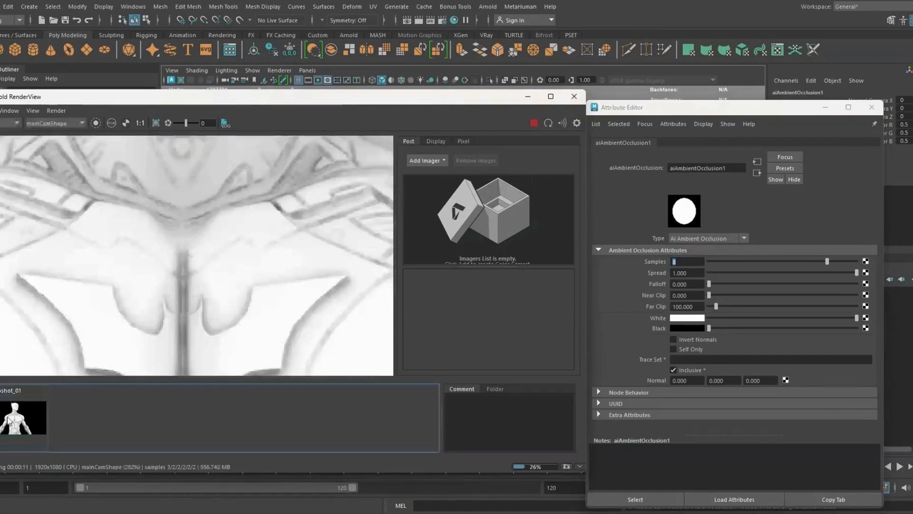
{"action": "scroll", "coordinate": [236, 209], "scroll_direction": "down", "scroll_amount": 5}
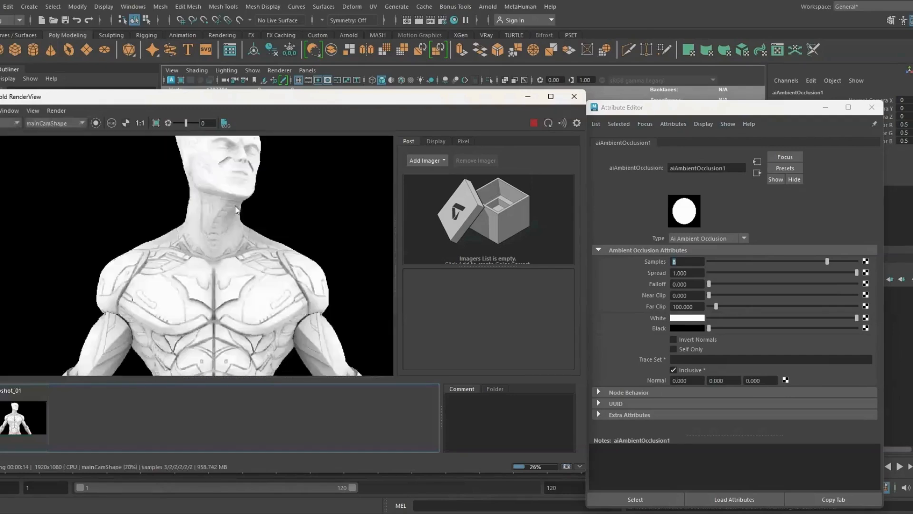
{"action": "scroll", "coordinate": [236, 209], "scroll_direction": "up", "scroll_amount": 5}
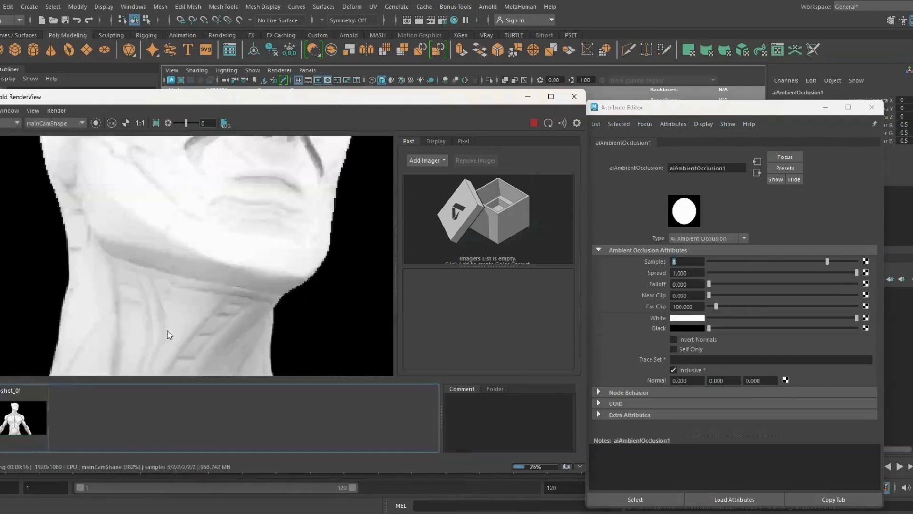
{"action": "scroll", "coordinate": [125, 309], "scroll_direction": "up", "scroll_amount": 1}
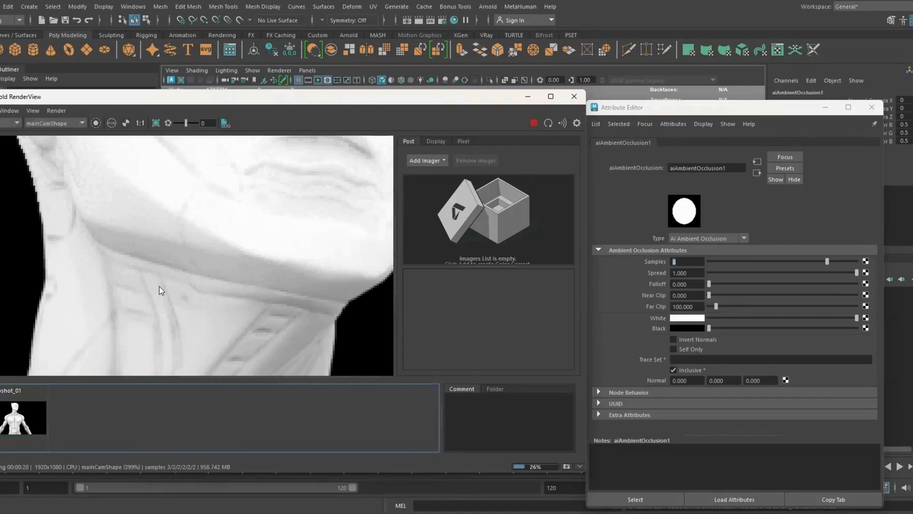
{"action": "scroll", "coordinate": [161, 291], "scroll_direction": "down", "scroll_amount": 1}
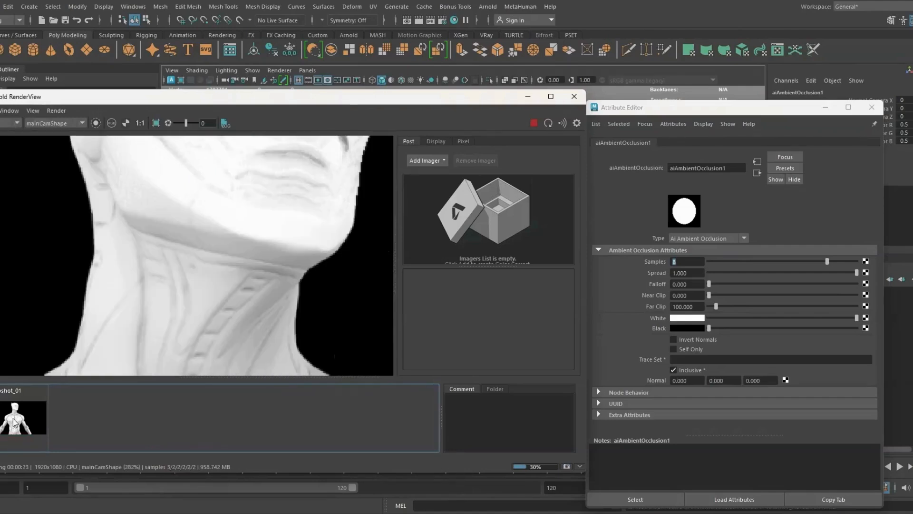
{"action": "scroll", "coordinate": [130, 343], "scroll_direction": "down", "scroll_amount": 4}
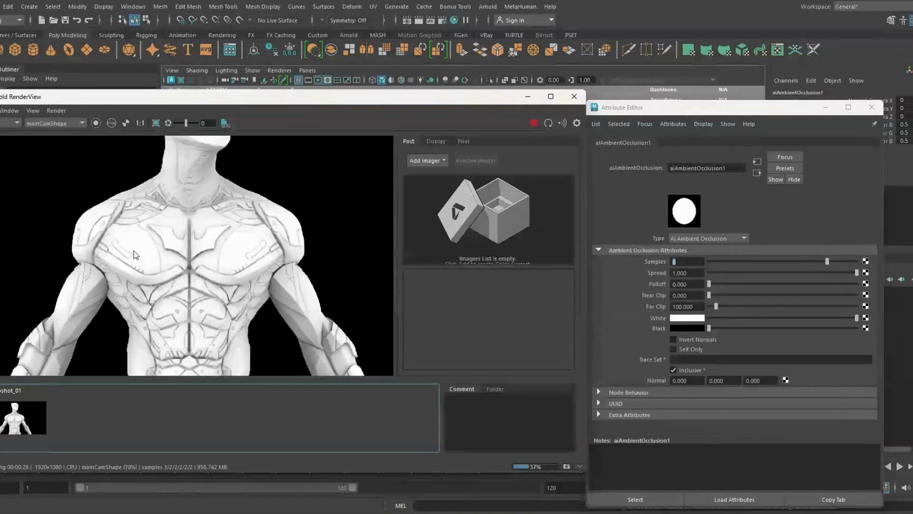
{"action": "scroll", "coordinate": [230, 309], "scroll_direction": "up", "scroll_amount": 3}
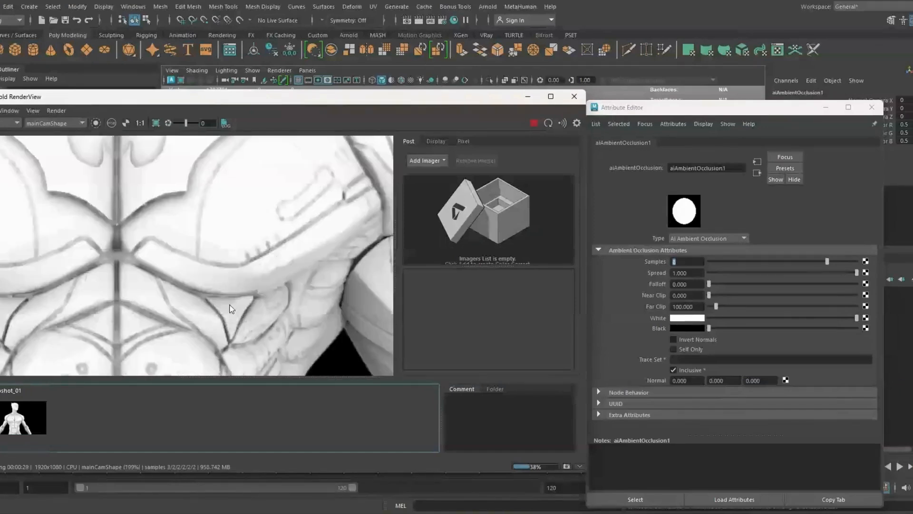
{"action": "left_click", "coordinate": [14, 419]}
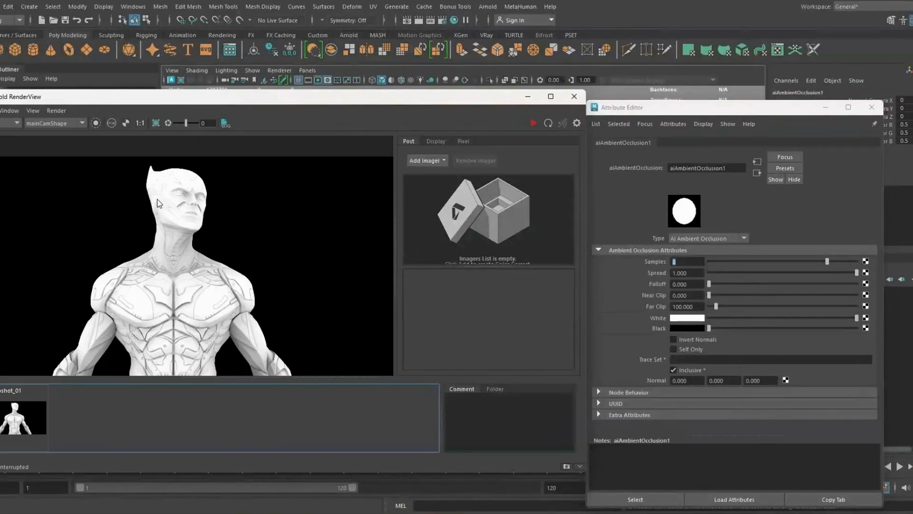
{"action": "left_click", "coordinate": [533, 124]}
{"action": "left_click", "coordinate": [532, 124]}
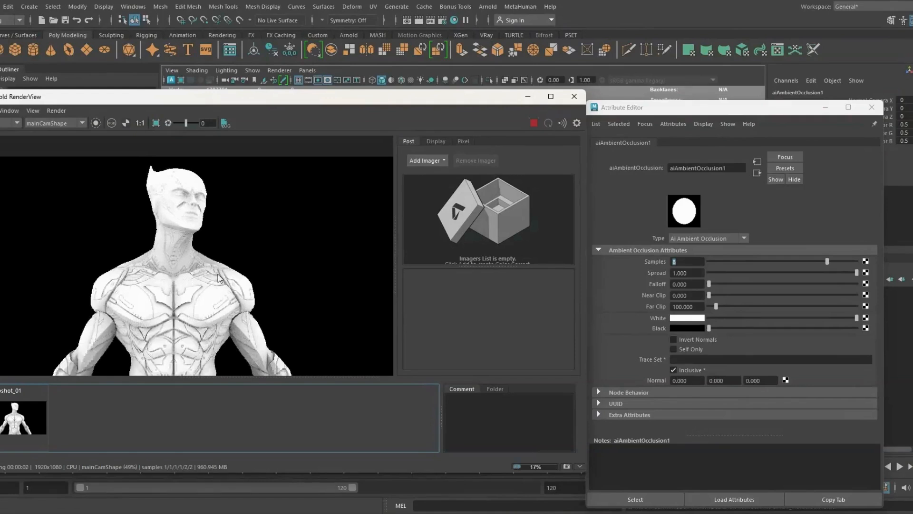
- Set the aiAmbientOcclusion shader's Samples back to 3
{"action": "left_click", "coordinate": [692, 262]}
{"action": "type", "text": "3"}
{"action": "key", "text": "Return"}
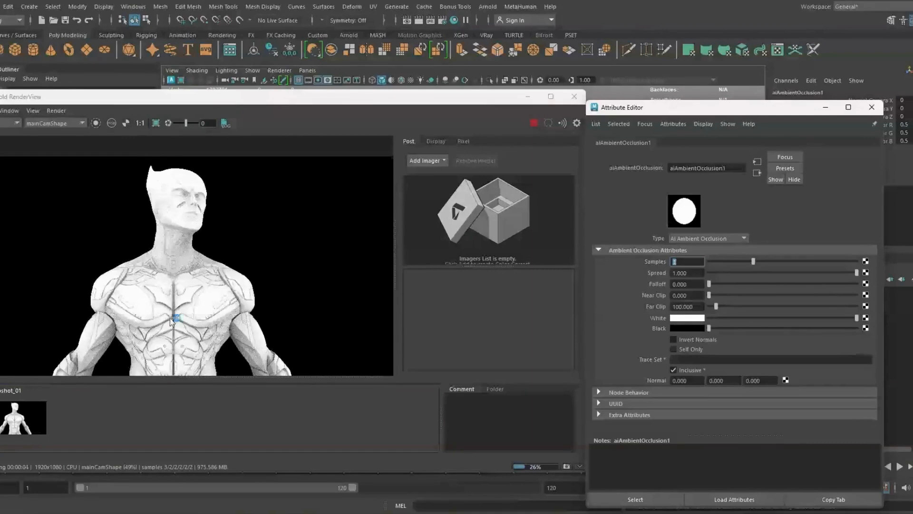
- Try the AO with White set to black and Black set to white, examining the character's face and chest
{"action": "scroll", "coordinate": [170, 317], "scroll_direction": "up", "scroll_amount": 5}
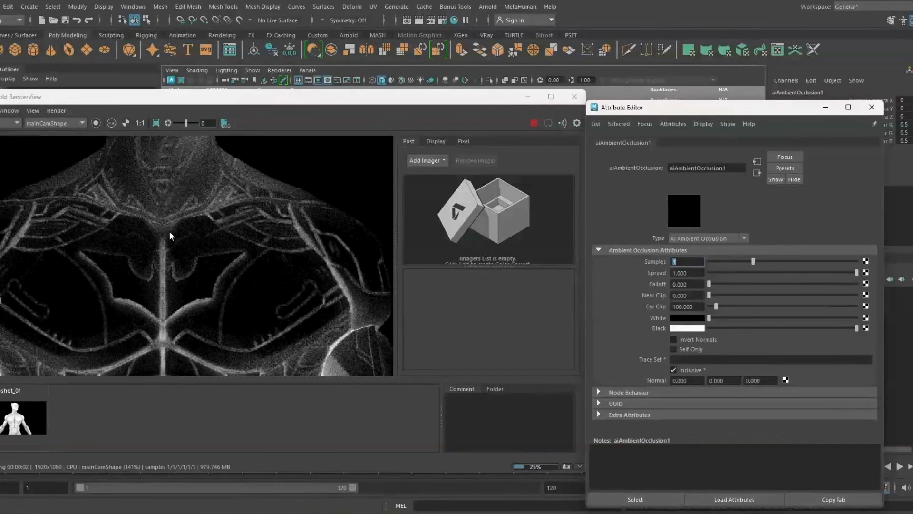
{"action": "scroll", "coordinate": [169, 231], "scroll_direction": "down", "scroll_amount": 6}
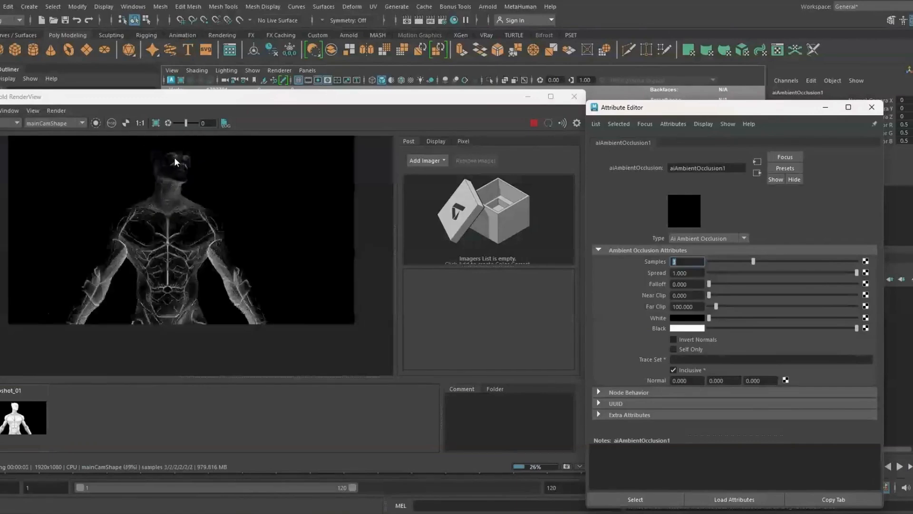
{"action": "scroll", "coordinate": [175, 158], "scroll_direction": "up", "scroll_amount": 5}
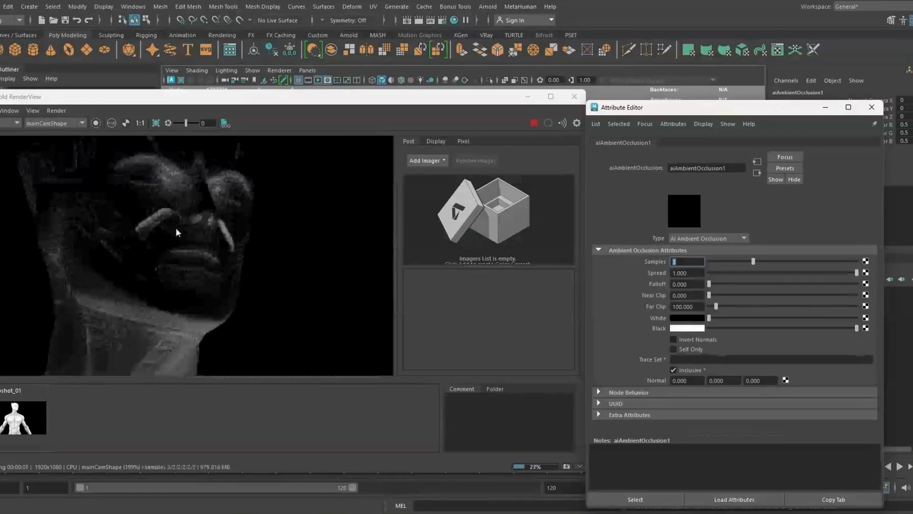
{"action": "scroll", "coordinate": [174, 218], "scroll_direction": "down", "scroll_amount": 5}
{"action": "scroll", "coordinate": [172, 257], "scroll_direction": "up", "scroll_amount": 4}
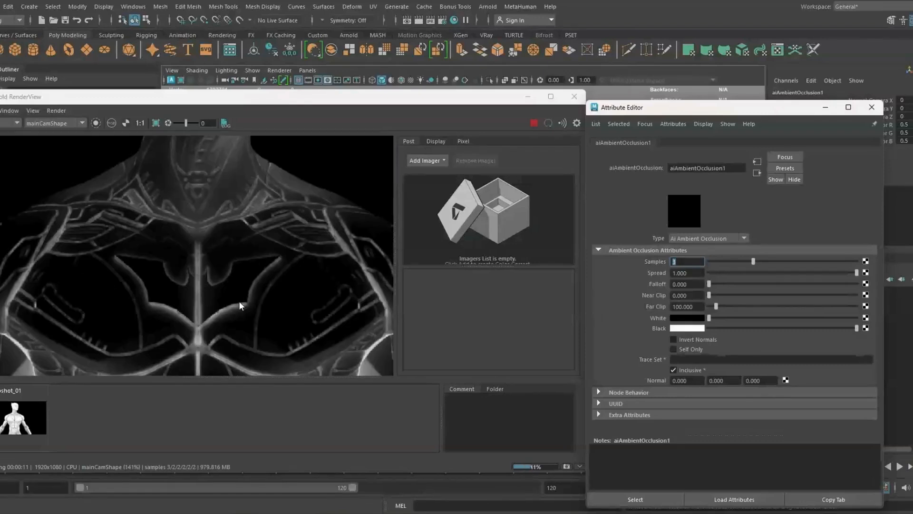
- Restore the shader's Black color to black and its White color to white
{"action": "left_click", "coordinate": [727, 273]}
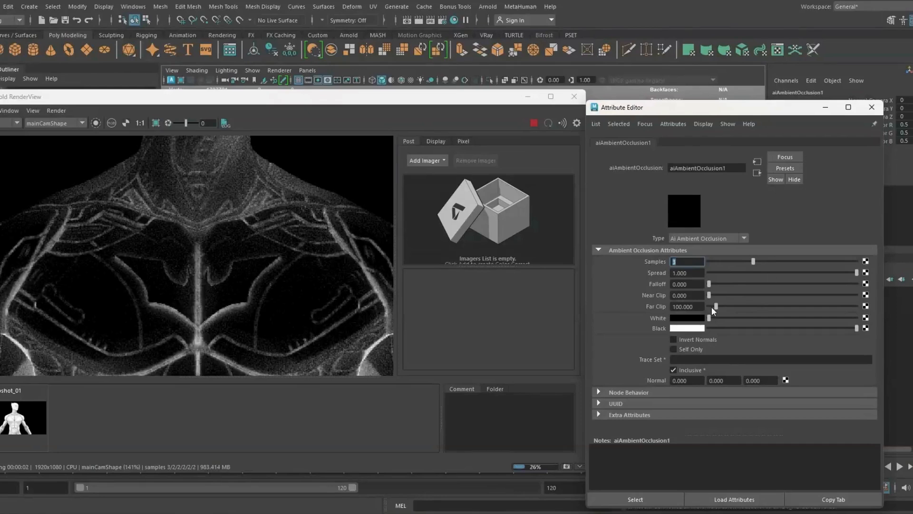
{"action": "key", "text": "Tab"}
{"action": "left_click", "coordinate": [708, 328]}
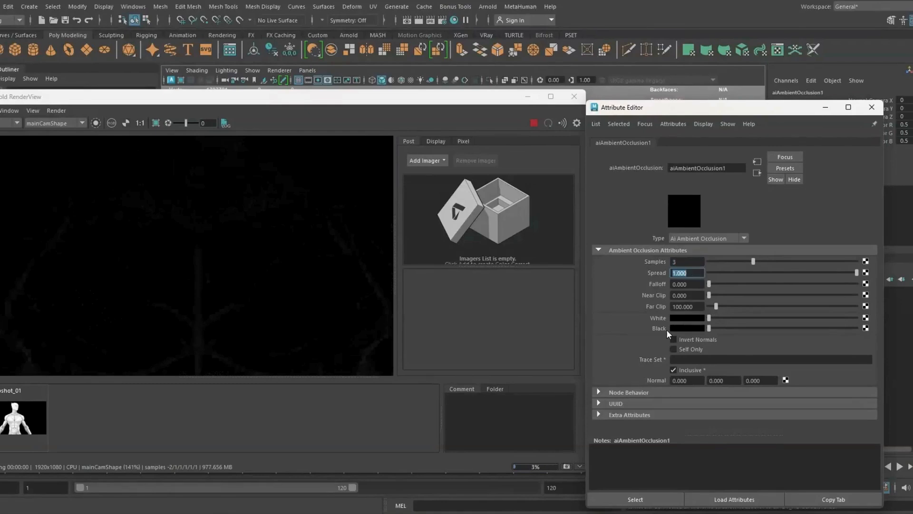
{"action": "left_click_drag", "start_coordinate": [709, 318], "coordinate": [856, 317]}
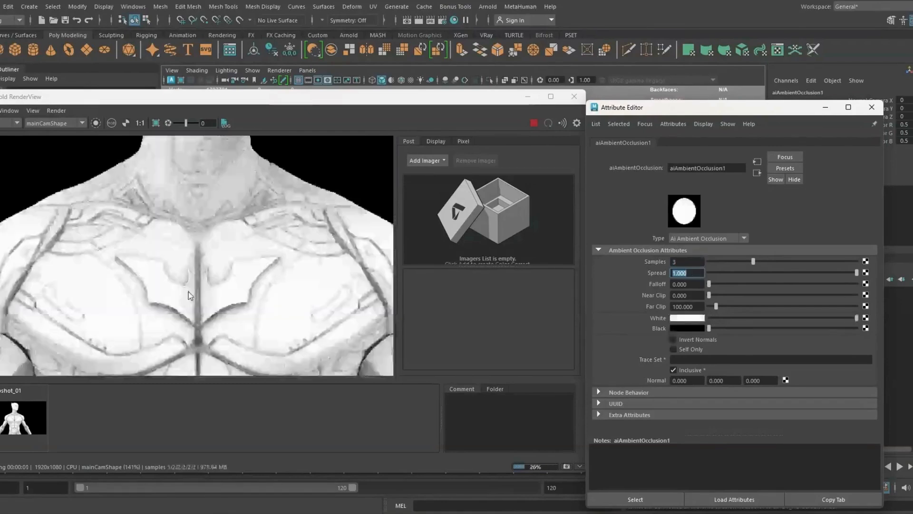
- Crop the render to the chest emblem, try a Spread of 0.219 and a different Falloff, and return them to 1.000 and 0.000
{"action": "mouse_move", "coordinate": [115, 251]}
{"action": "left_mouse_down", "text": "shift"}
{"action": "mouse_move", "coordinate": [206, 261]}
{"action": "mouse_move", "coordinate": [314, 337]}
{"action": "left_mouse_up", "text": "shift"}
{"action": "scroll", "coordinate": [256, 320], "scroll_direction": "up", "scroll_amount": 2}
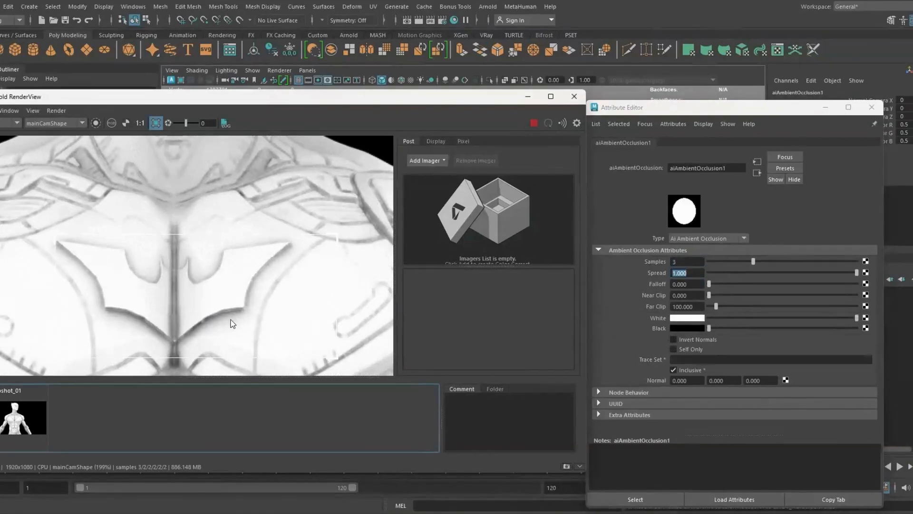
{"action": "left_click", "coordinate": [741, 272]}
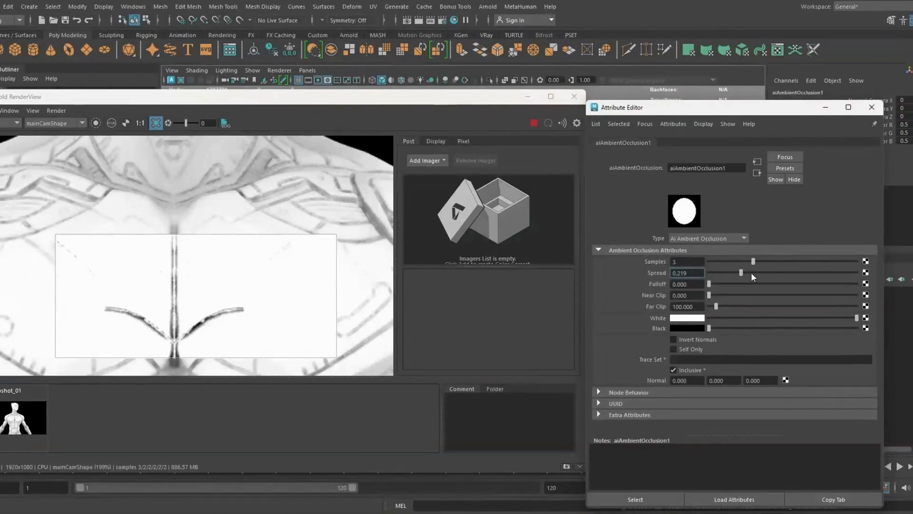
{"action": "left_click_drag", "start_coordinate": [764, 270], "coordinate": [858, 271]}
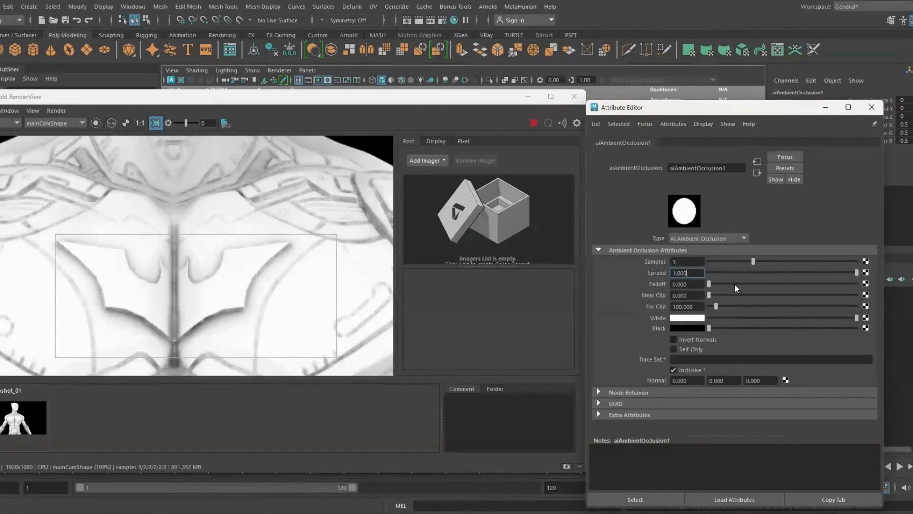
{"action": "left_click_drag", "start_coordinate": [735, 284], "coordinate": [700, 291]}
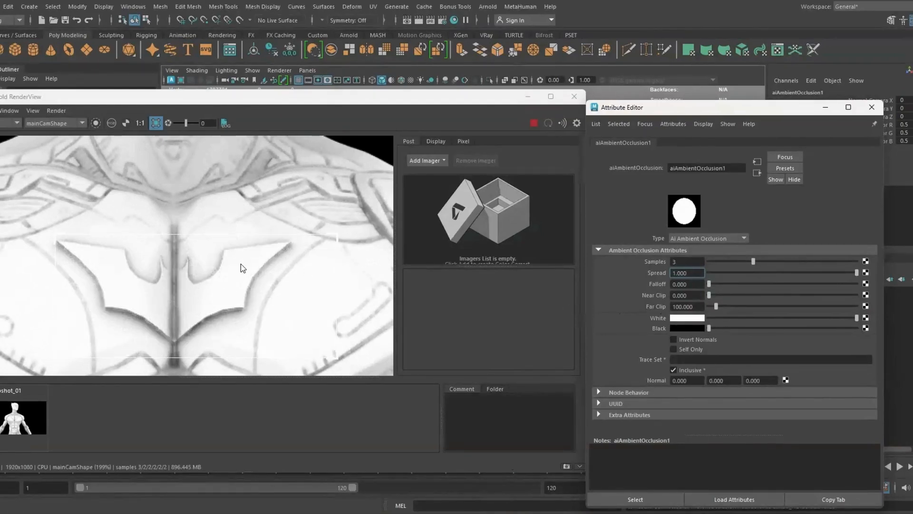
- Turn off the crop region to render the full frame and maximize the RenderView to inspect the character's AO pass
{"action": "scroll", "coordinate": [240, 264], "scroll_direction": "down", "scroll_amount": 2}
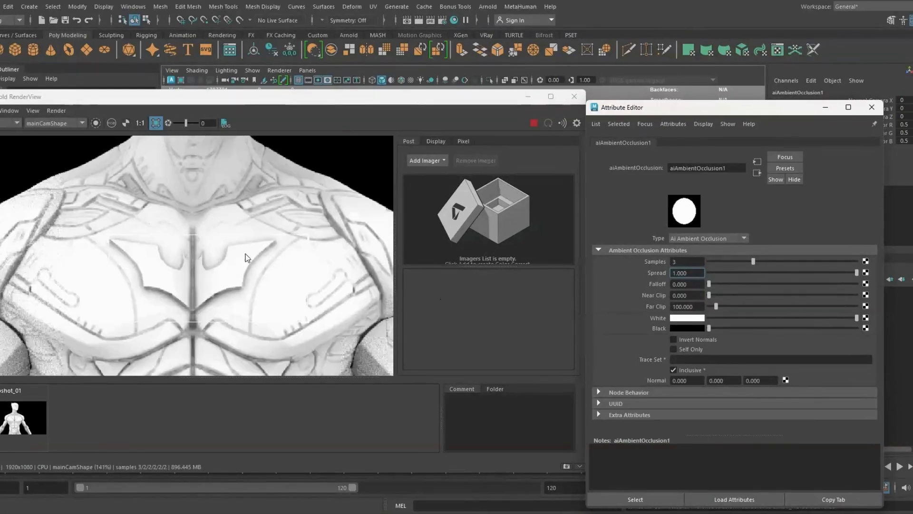
{"action": "left_click", "coordinate": [155, 124]}
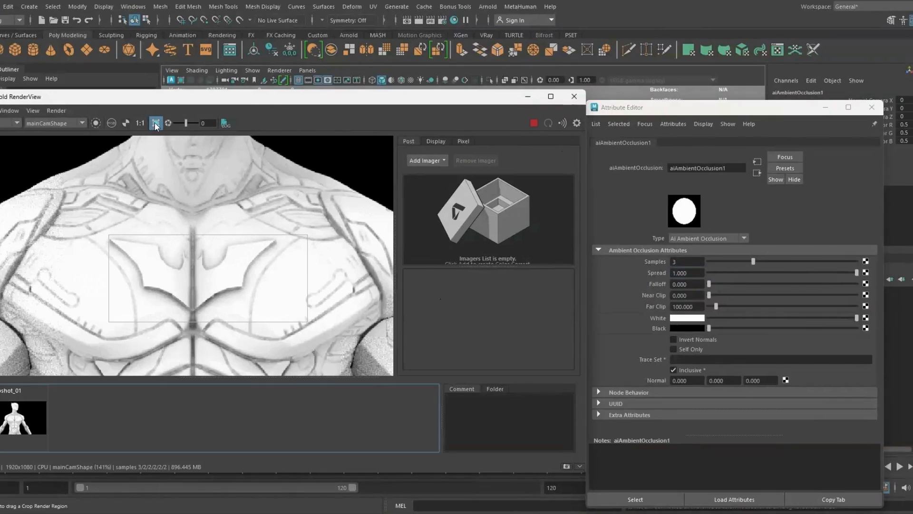
{"action": "left_click", "coordinate": [155, 125]}
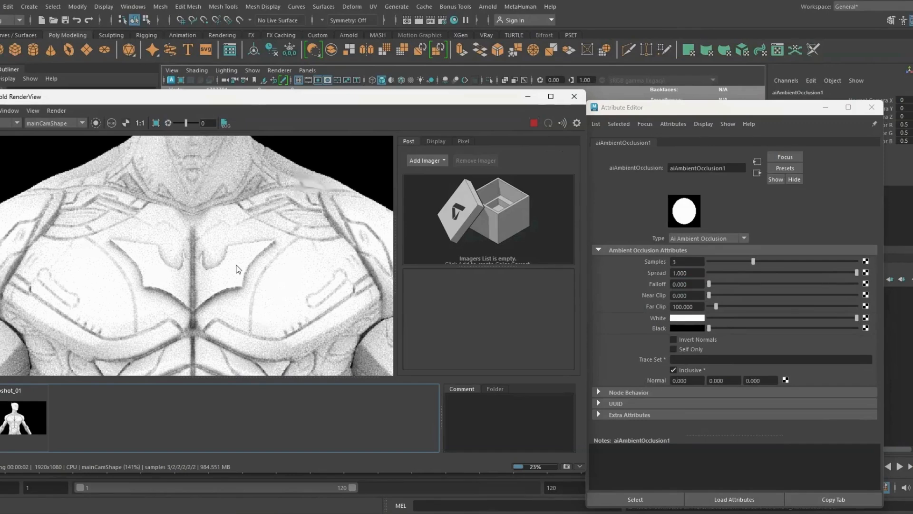
{"action": "scroll", "coordinate": [232, 202], "scroll_direction": "down", "scroll_amount": 2}
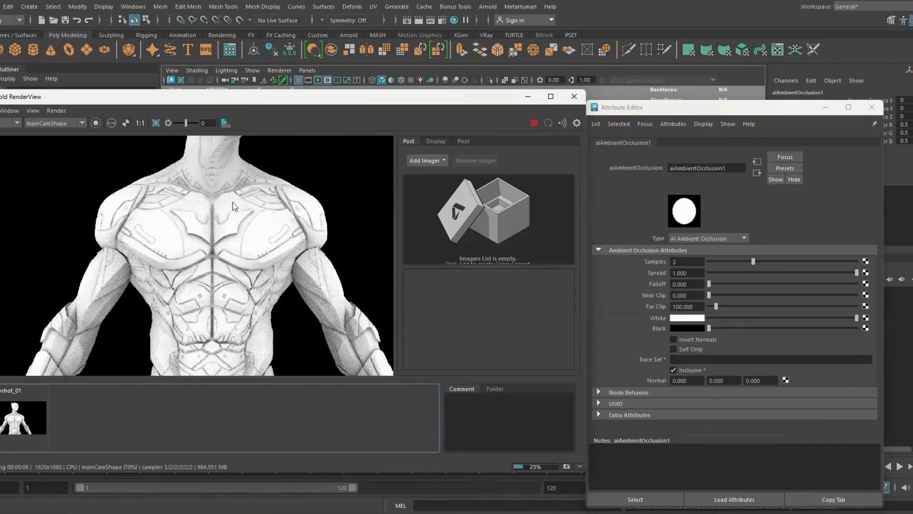
{"action": "left_click", "coordinate": [551, 97]}
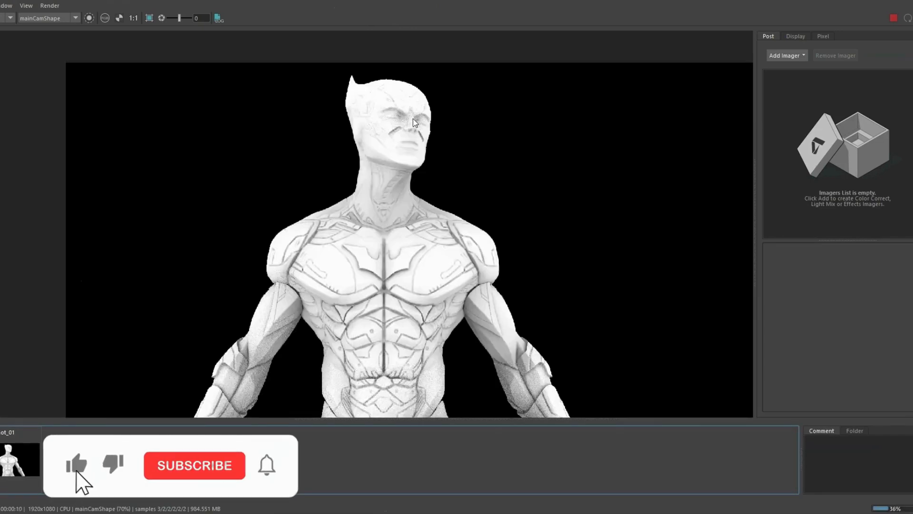
{"action": "scroll", "coordinate": [413, 118], "scroll_direction": "up", "scroll_amount": 2}
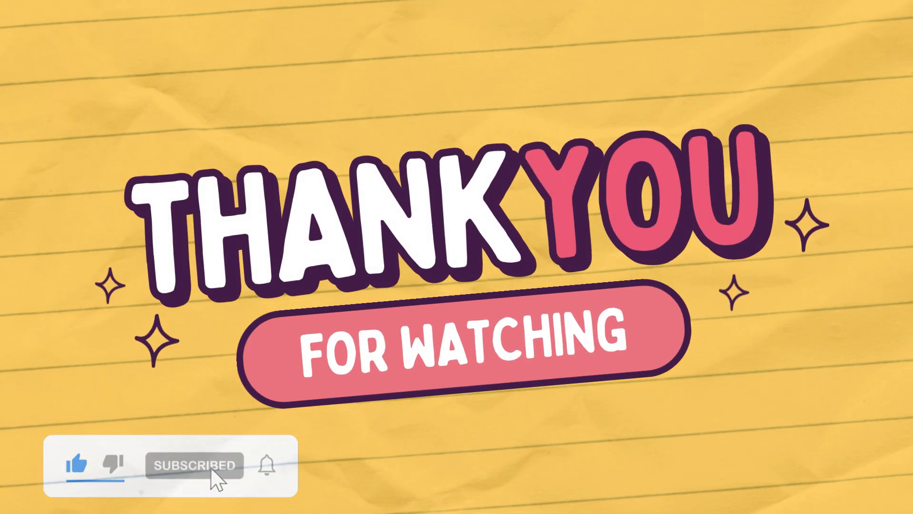